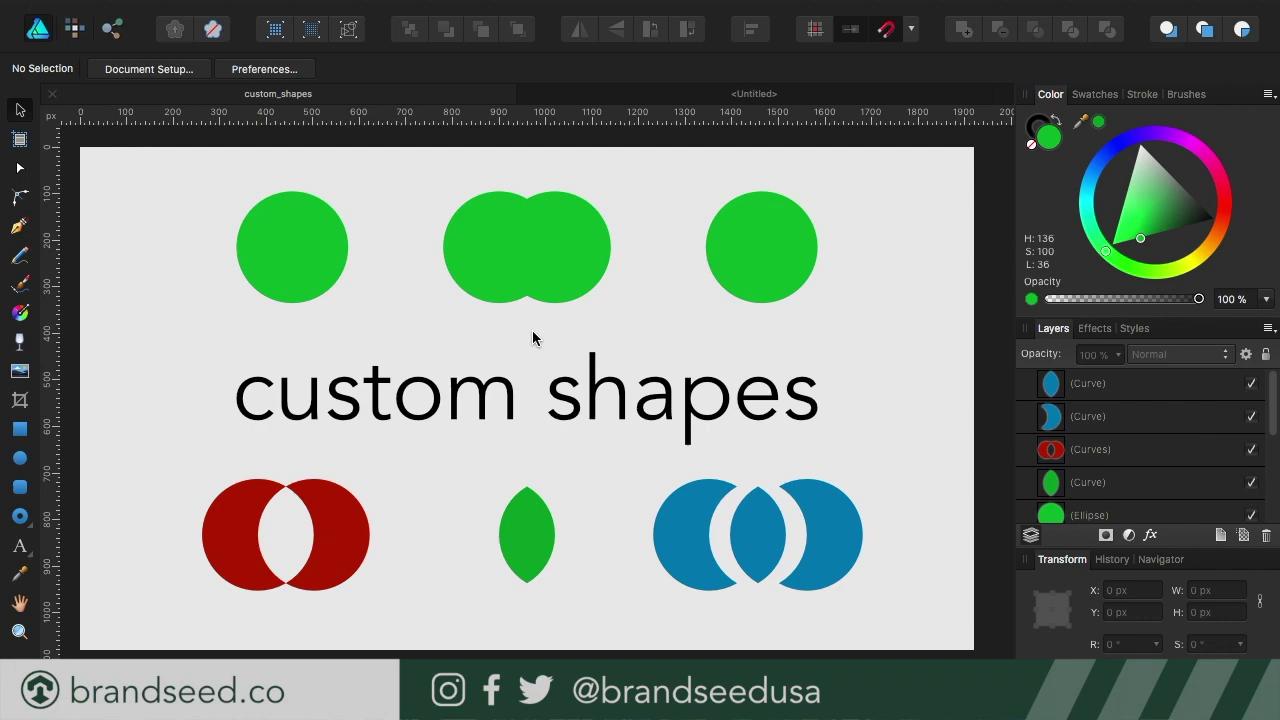
# - Select the right circle of the overlapping green pair in the custom_shapes sample
pyautogui.click(537, 279)
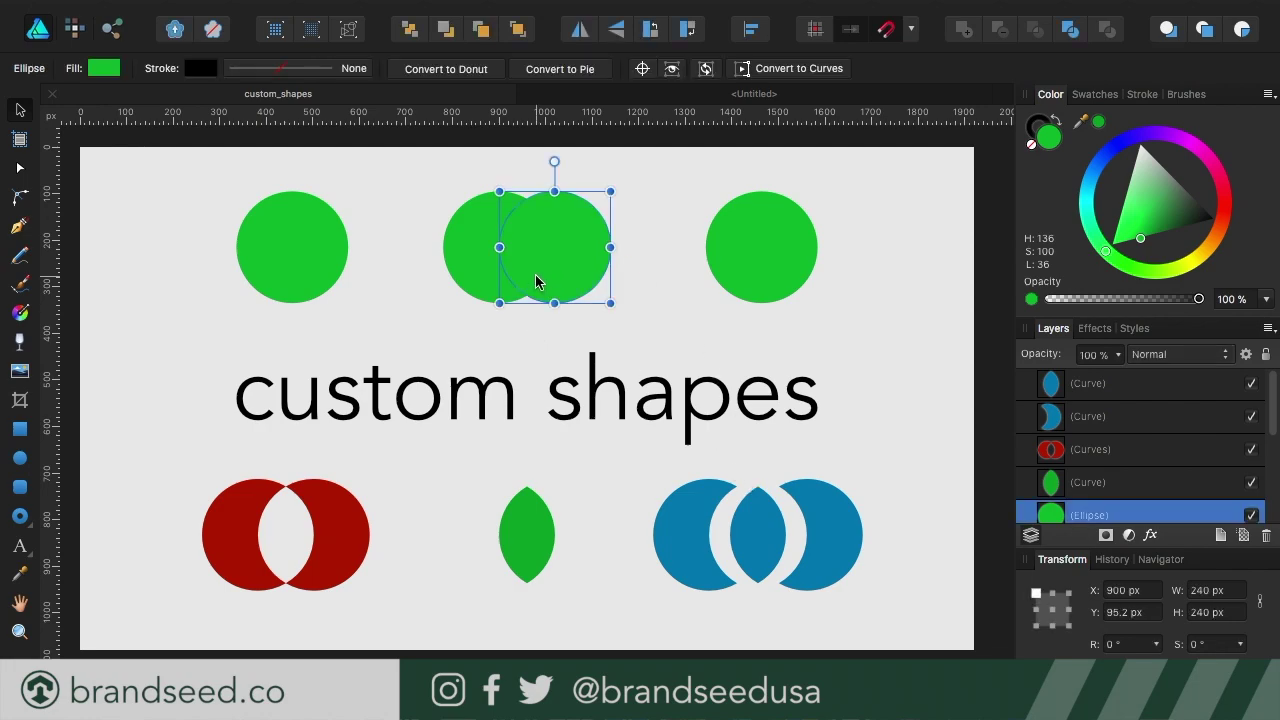
# - Add the left green circle to the selection, then clear the selection on the canvas
pyautogui.keyDown('shift'); pyautogui.click(467, 270); pyautogui.keyUp('shift')
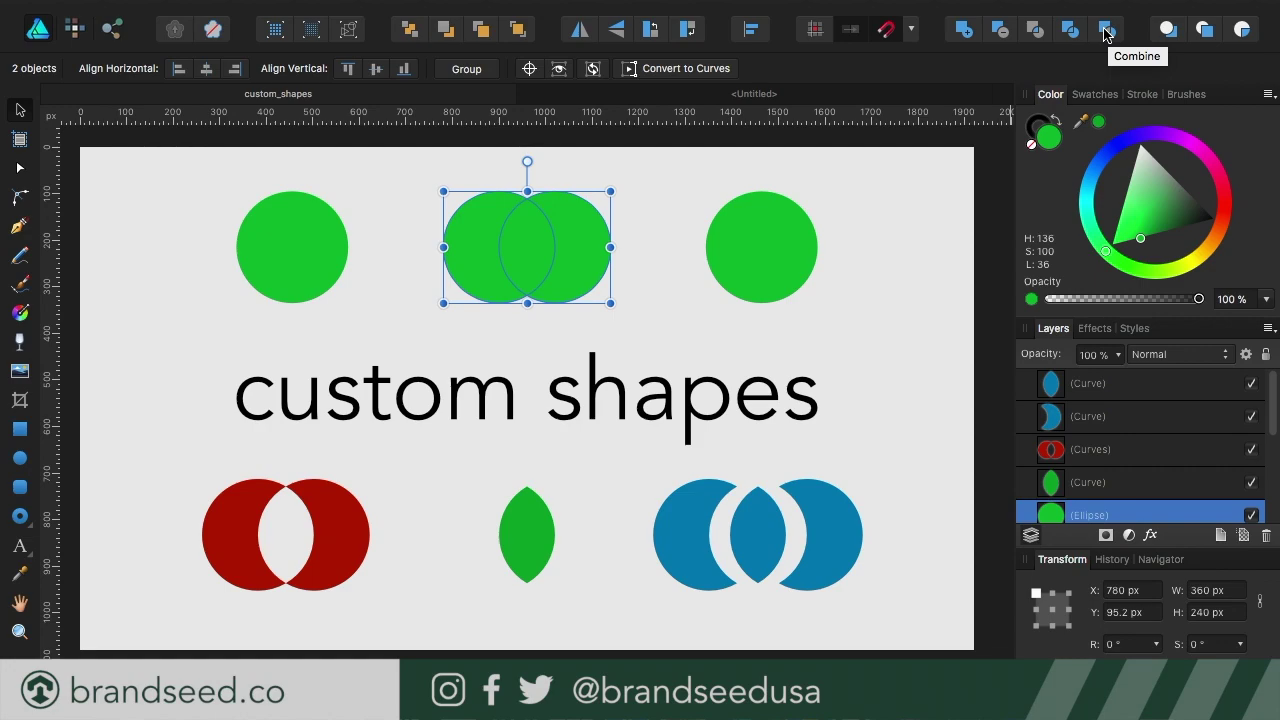
pyautogui.click(956, 256)
pyautogui.click(995, 265)
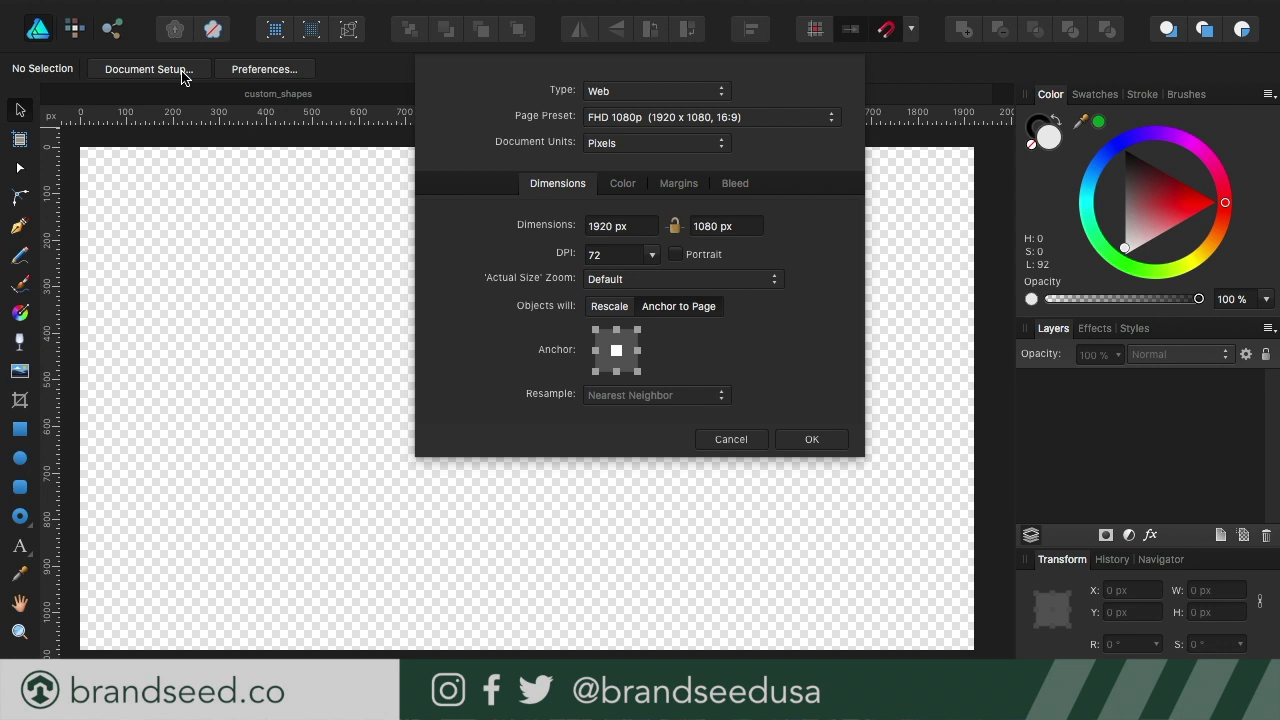
# - Check the colour settings with Transparent background on and confirm the 1920 × 1080 document
pyautogui.click(616, 184)
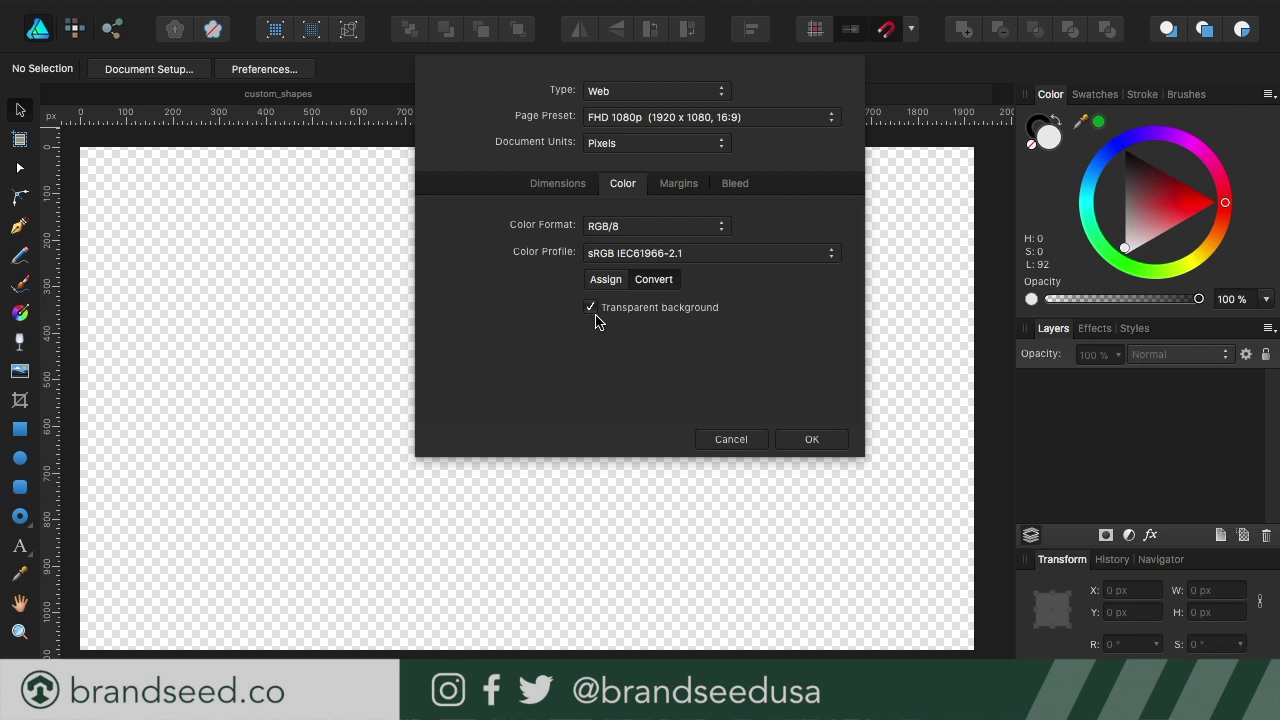
pyautogui.press('Return')
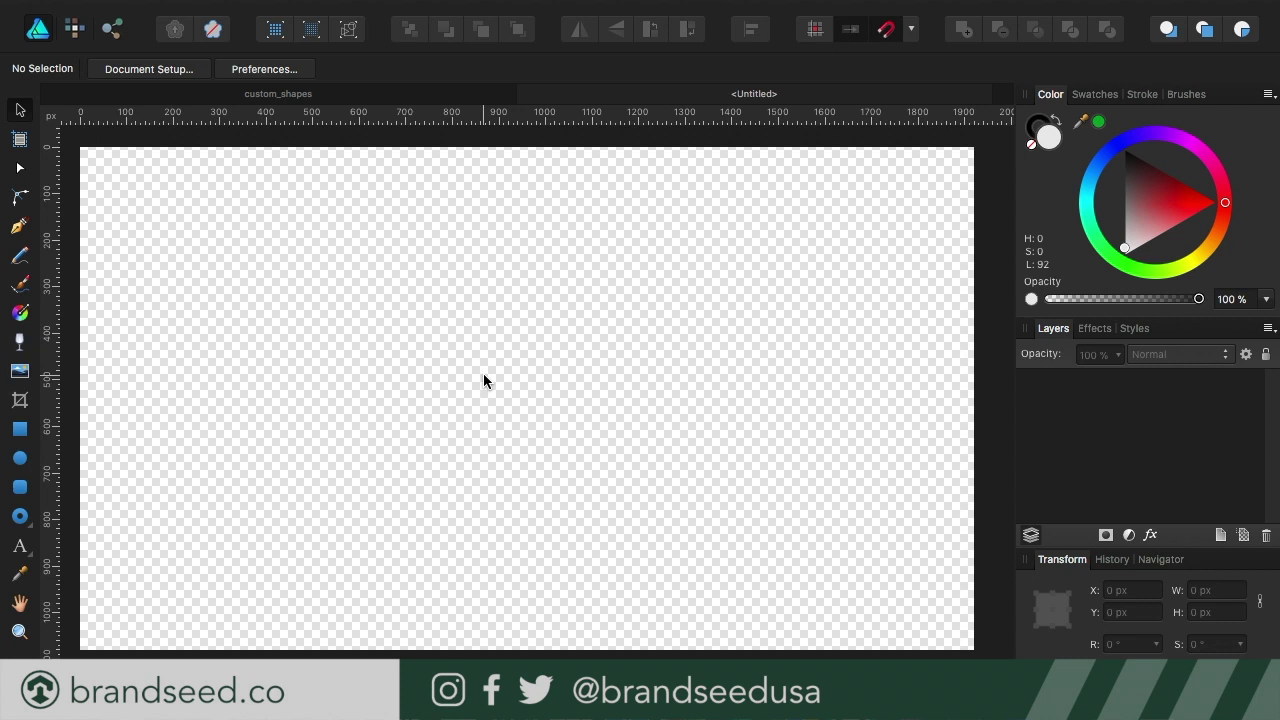
# - Draw a light grey 1920 × 1080 px rectangle over the canvas, then a 356.6 px circle upper left
pyautogui.click(19, 430)
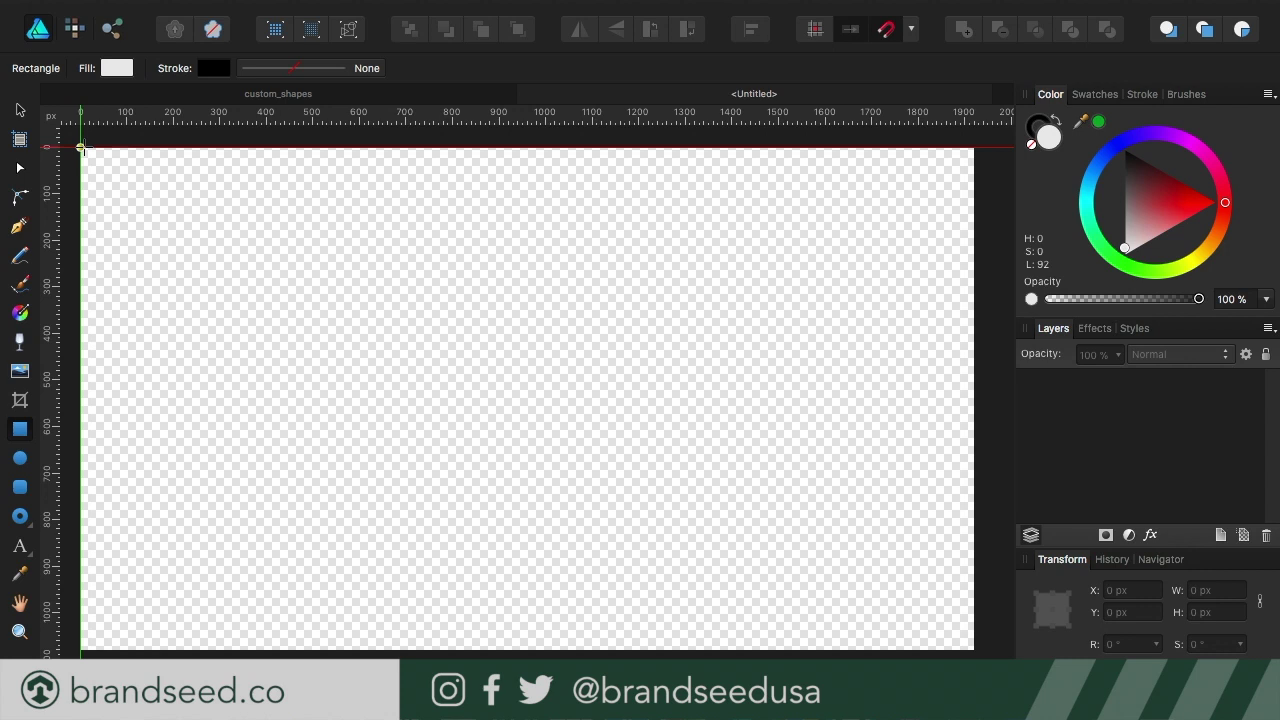
pyautogui.moveTo(80, 147); pyautogui.dragTo(974, 644)
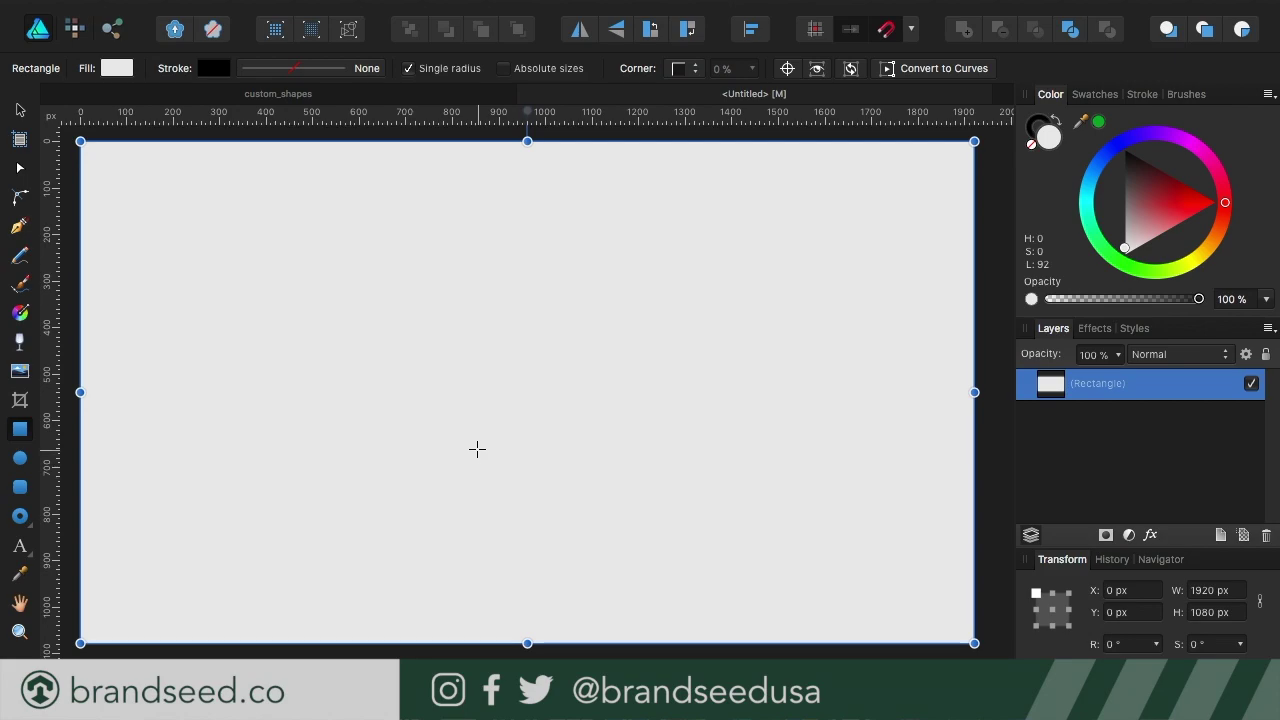
pyautogui.click(17, 460)
pyautogui.moveTo(243, 212); pyautogui.dragTo(411, 378)
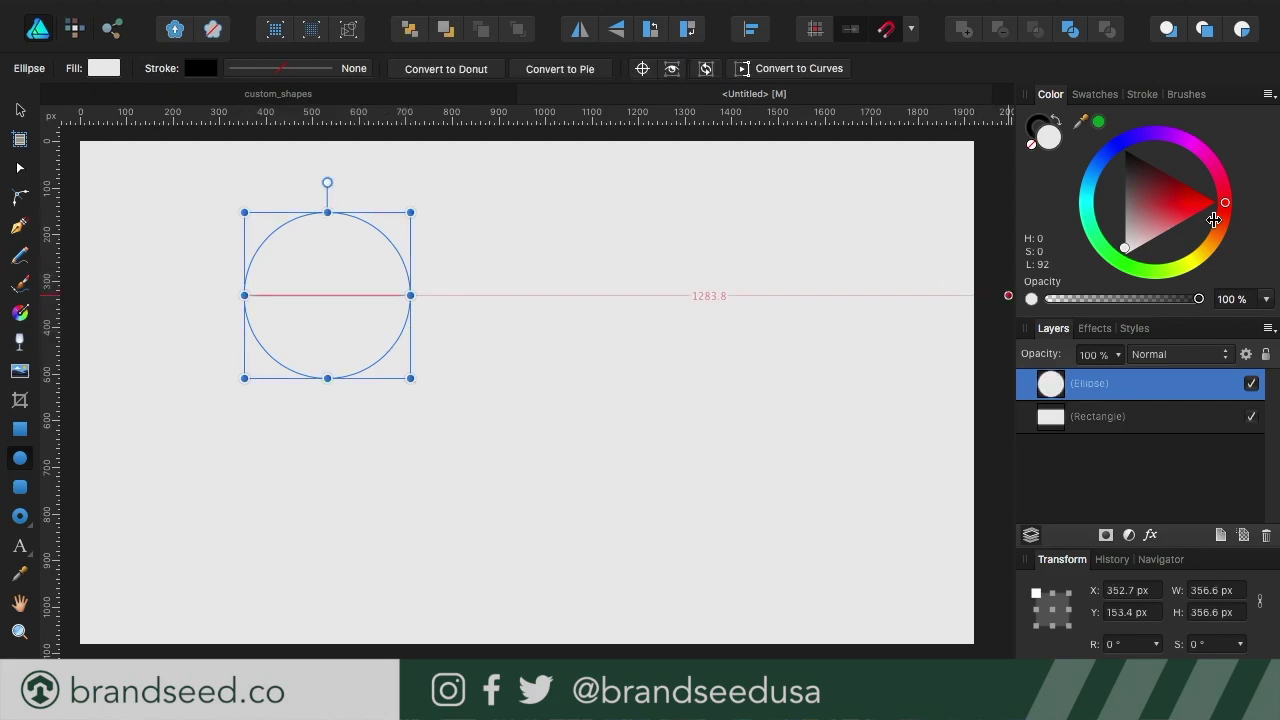
# - Fill the circle purple, centre it on the canvas, and duplicate it overlapping to the right
pyautogui.moveTo(1227, 205)
pyautogui.mouseDown()
pyautogui.moveTo(1183, 148)
pyautogui.moveTo(1151, 145)
pyautogui.mouseUp()
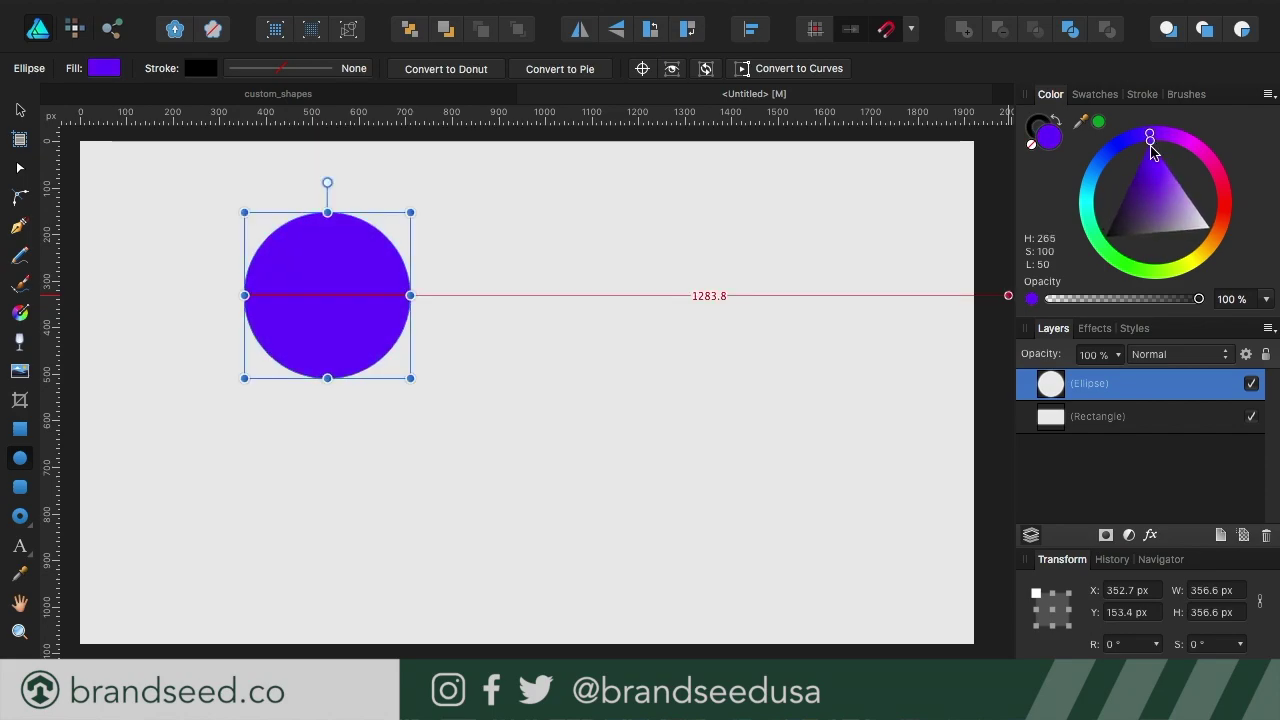
pyautogui.click(19, 112)
pyautogui.moveTo(325, 286); pyautogui.dragTo(526, 386)
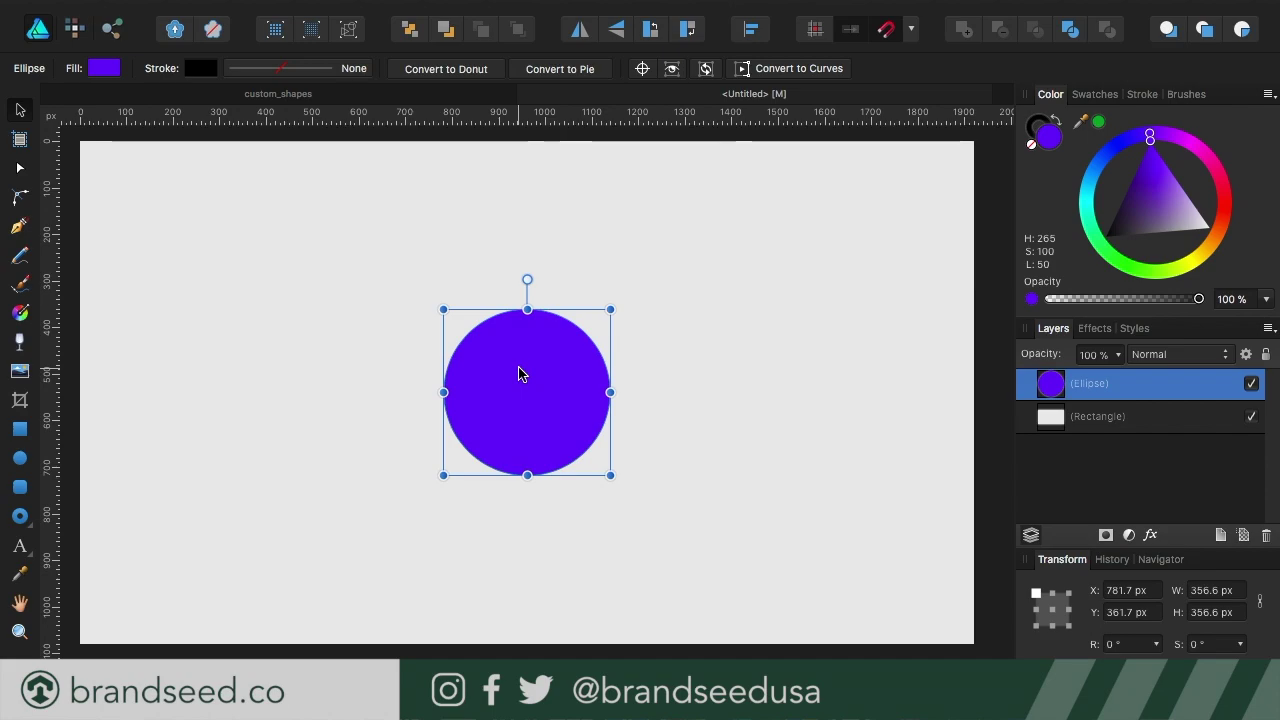
pyautogui.moveTo(518, 374); pyautogui.dragTo(600, 376)
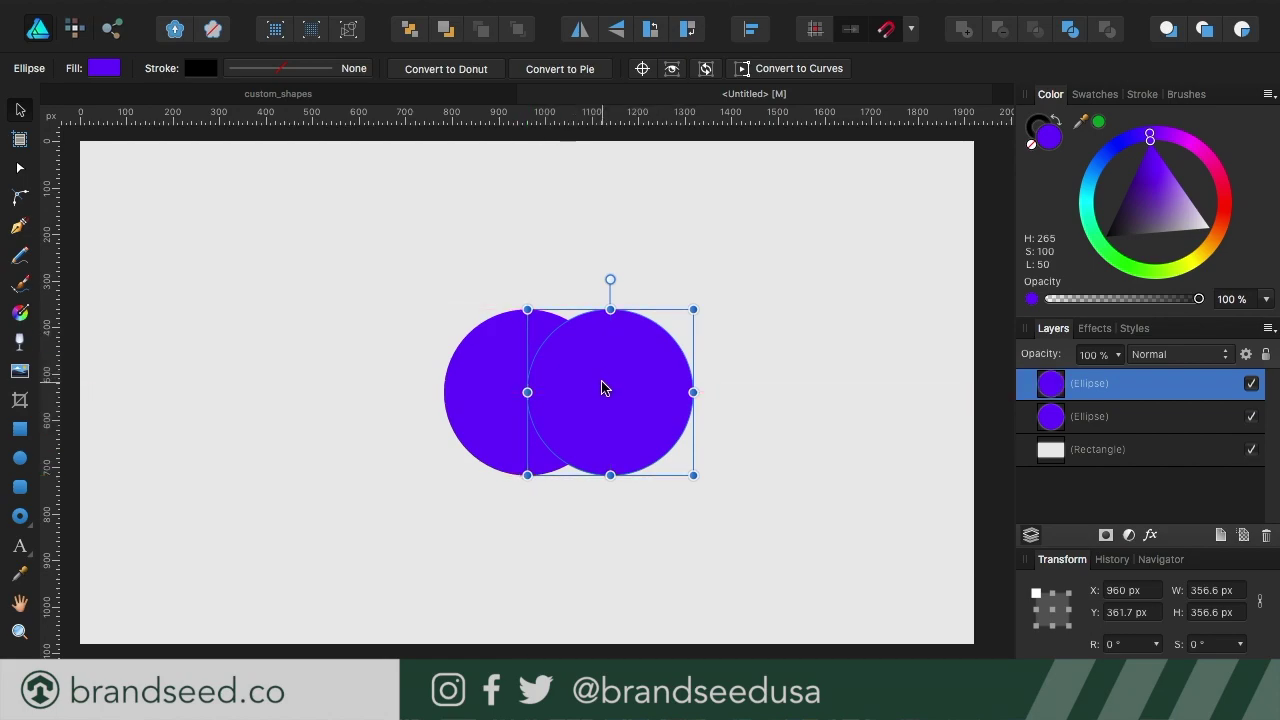
# - Shift both purple circles left to centre the 535 px pair, then select both Ellipse layers
pyautogui.keyDown('shift'); pyautogui.click(460, 390); pyautogui.keyUp('shift')
pyautogui.moveTo(637, 374); pyautogui.dragTo(597, 375)
pyautogui.click(988, 436)
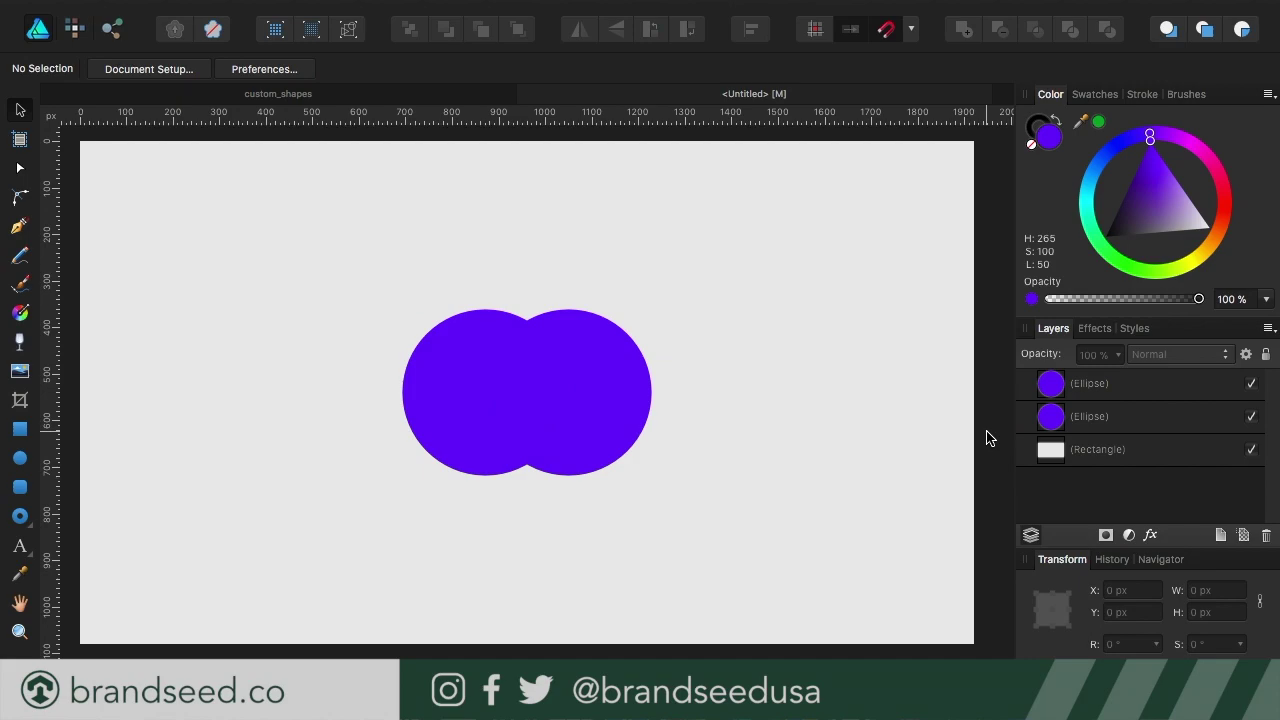
pyautogui.click(1150, 392)
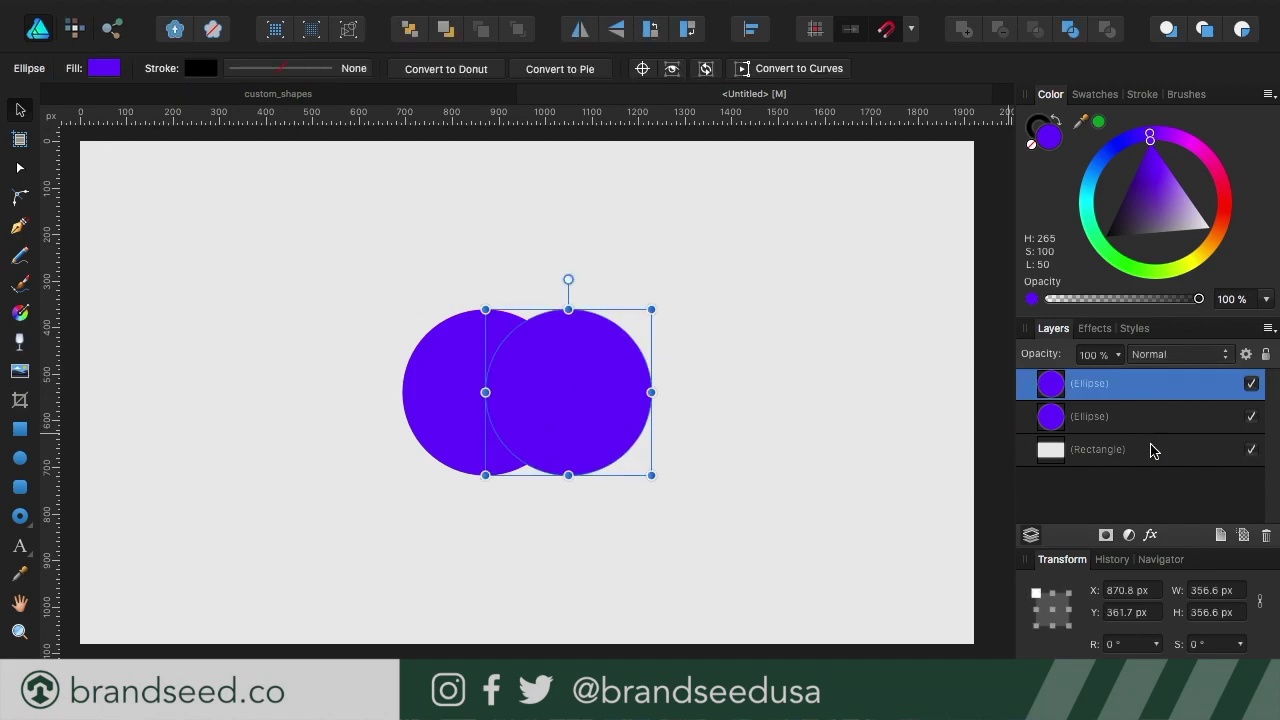
pyautogui.keyDown('shift'); pyautogui.click(1150, 428); pyautogui.keyUp('shift')
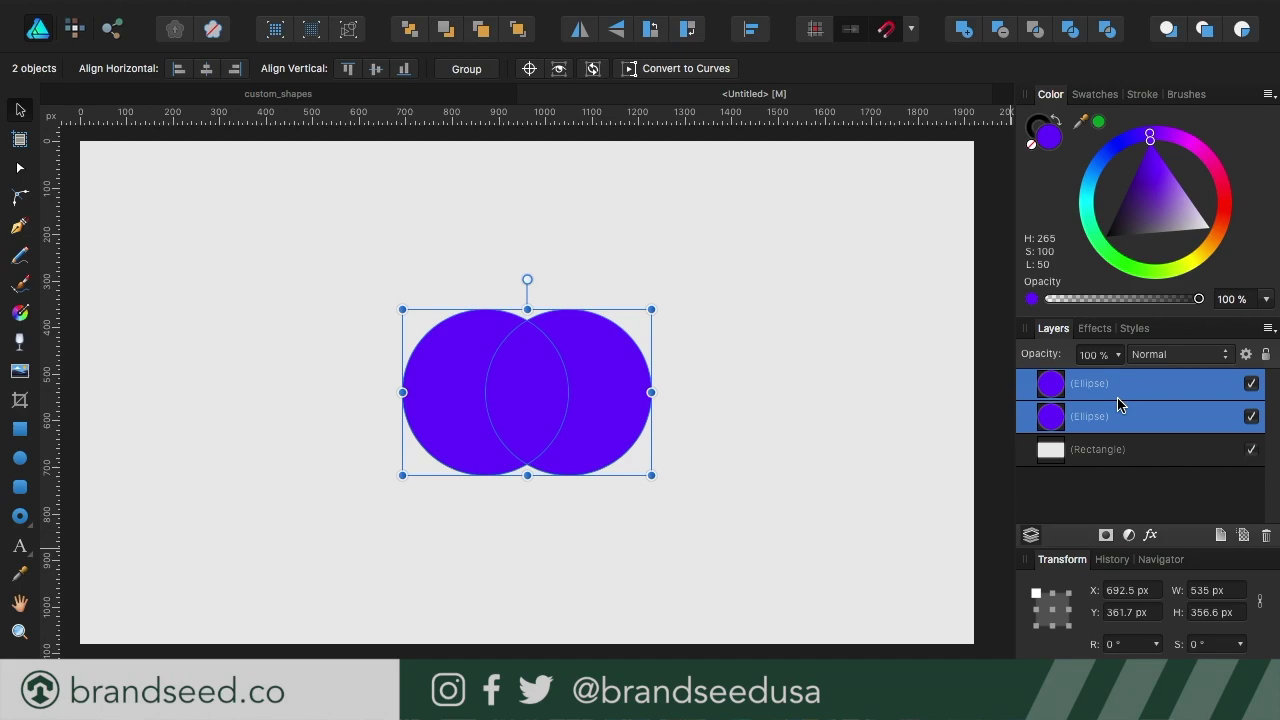
# - Combine the circles with Add and drag the bottom notch node down into a pointed tail
pyautogui.click(960, 29)
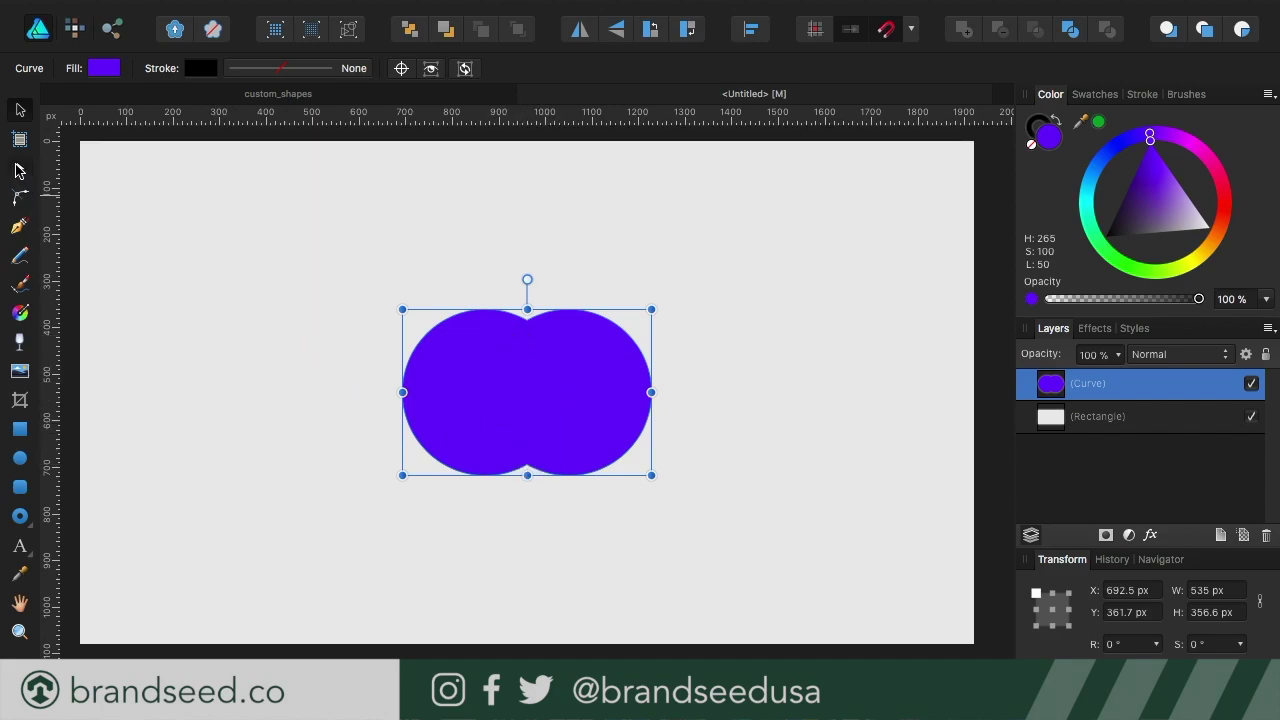
pyautogui.click(20, 167)
pyautogui.moveTo(527, 320); pyautogui.dragTo(527, 255)
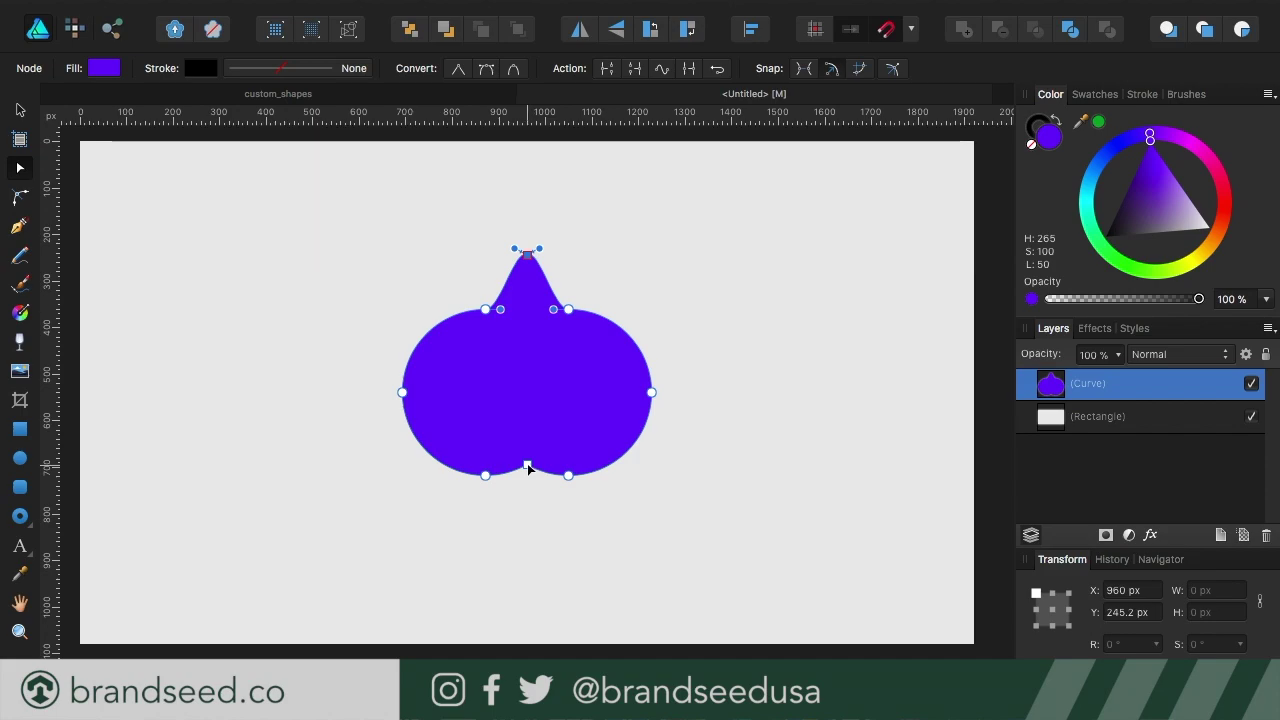
pyautogui.press('super+z')
pyautogui.moveTo(528, 468); pyautogui.dragTo(526, 566)
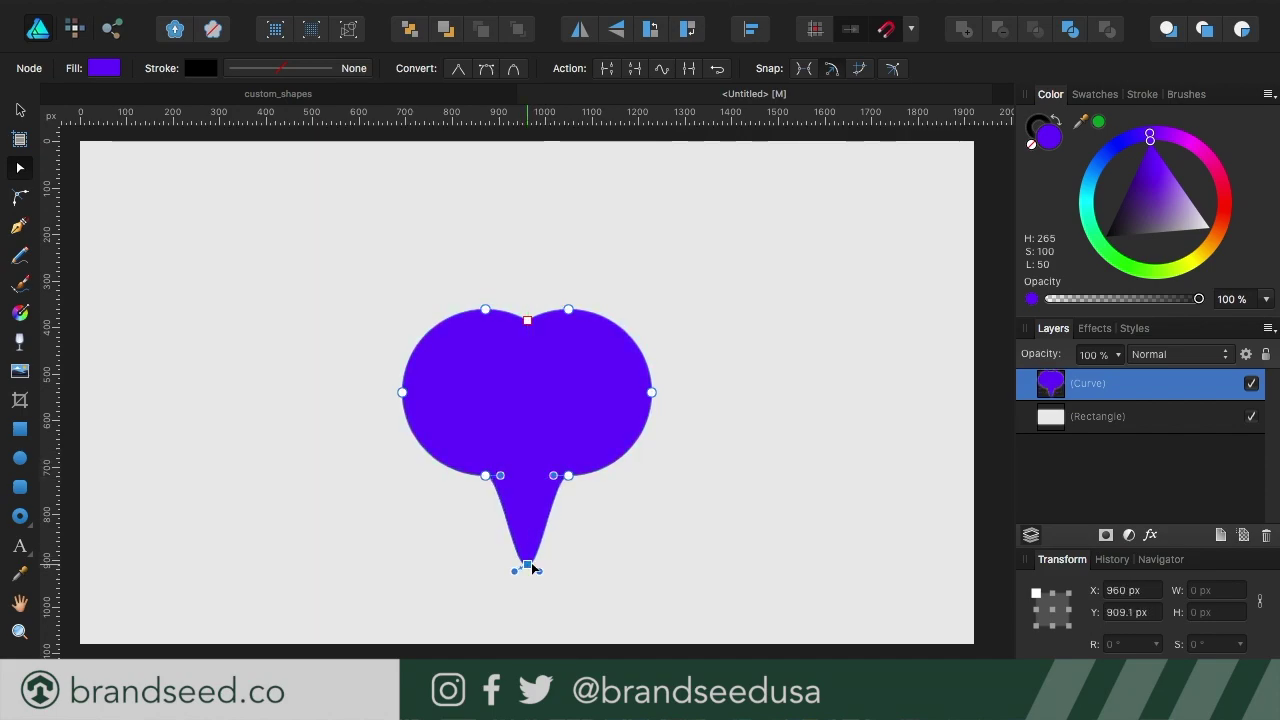
pyautogui.click(791, 444)
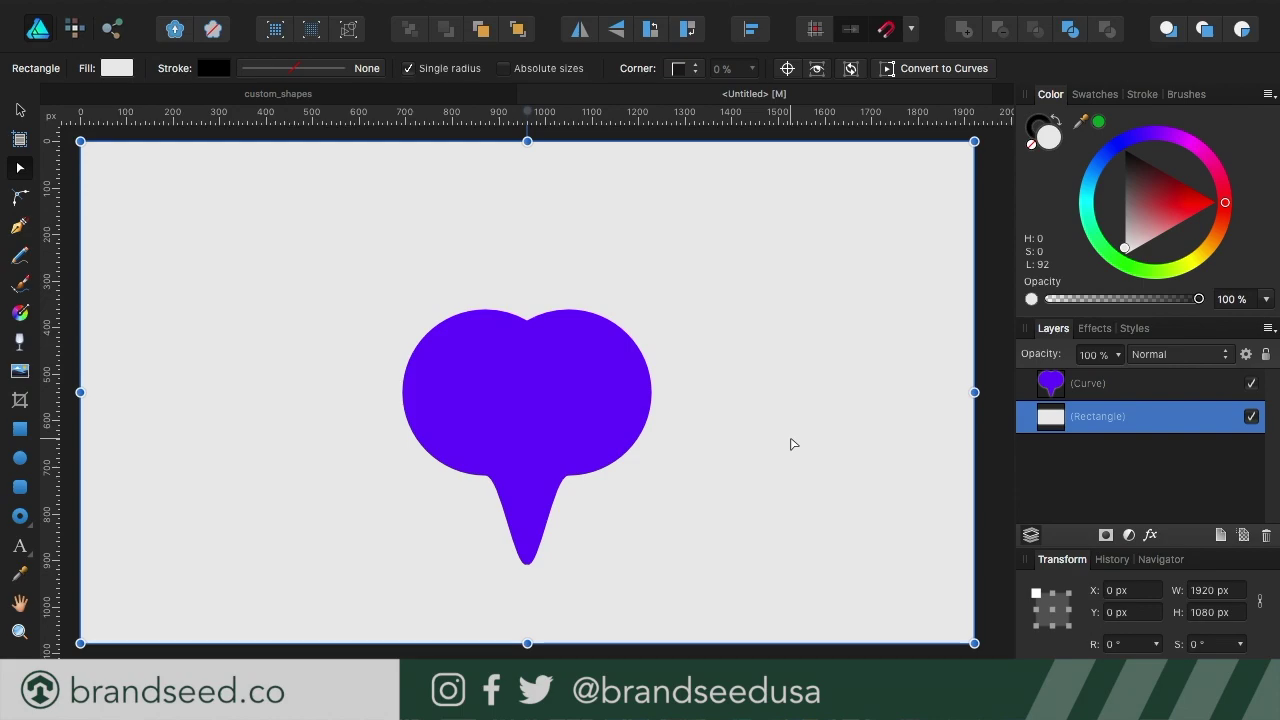
pyautogui.press('super+z')
pyautogui.press('super+z')
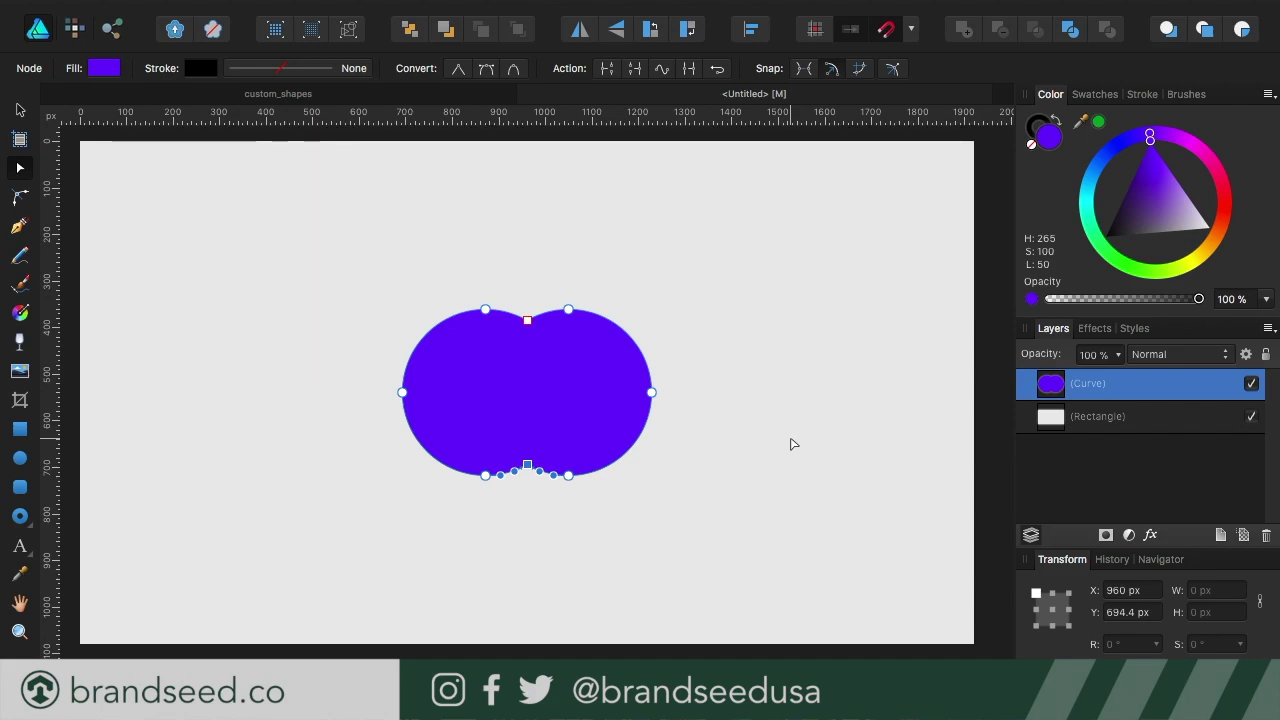
# - Undo until the merged curve splits back into two separate Ellipse layers
pyautogui.press('super+z')
pyautogui.press('super+z')
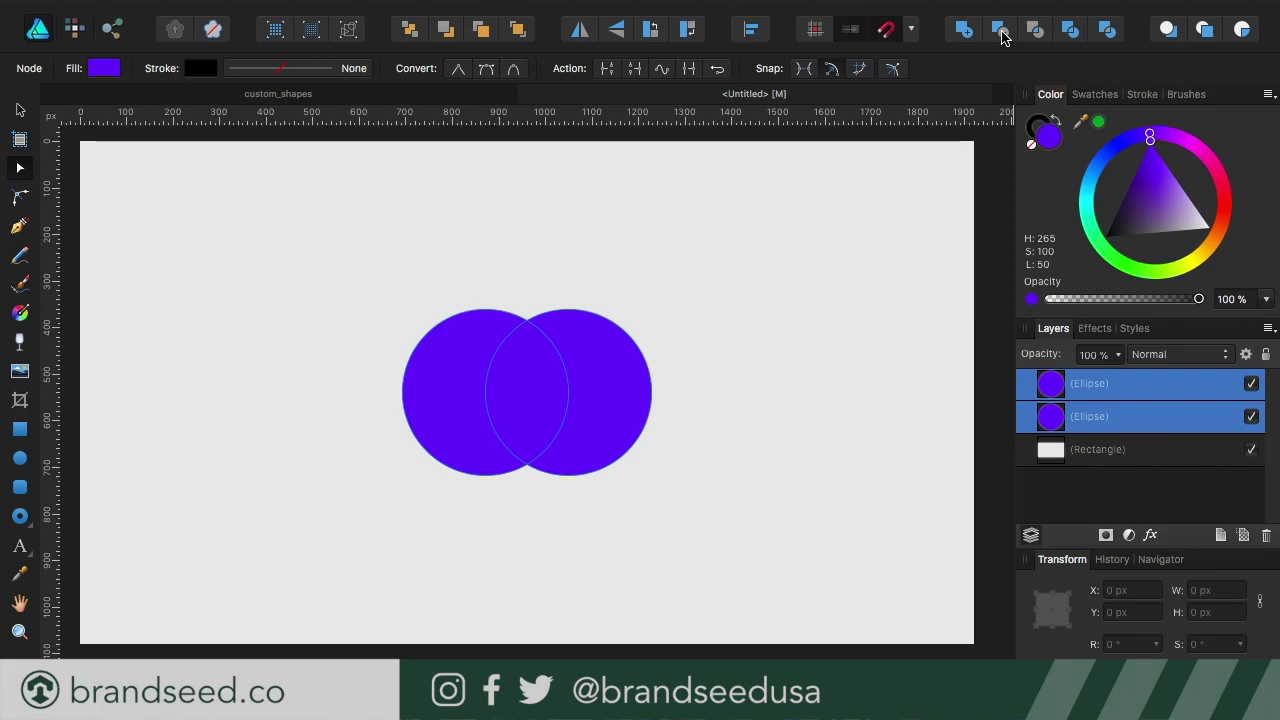
pyautogui.click(1142, 392)
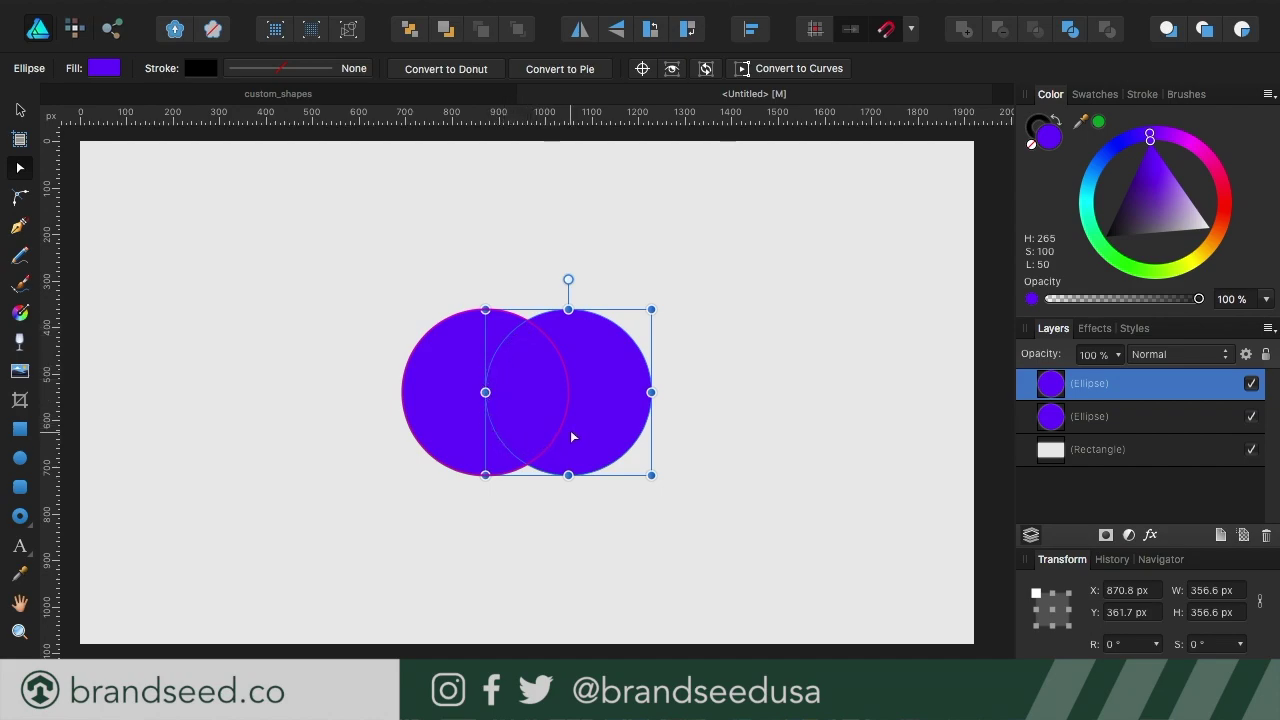
pyautogui.keyDown('shift'); pyautogui.click(1155, 421); pyautogui.keyUp('shift')
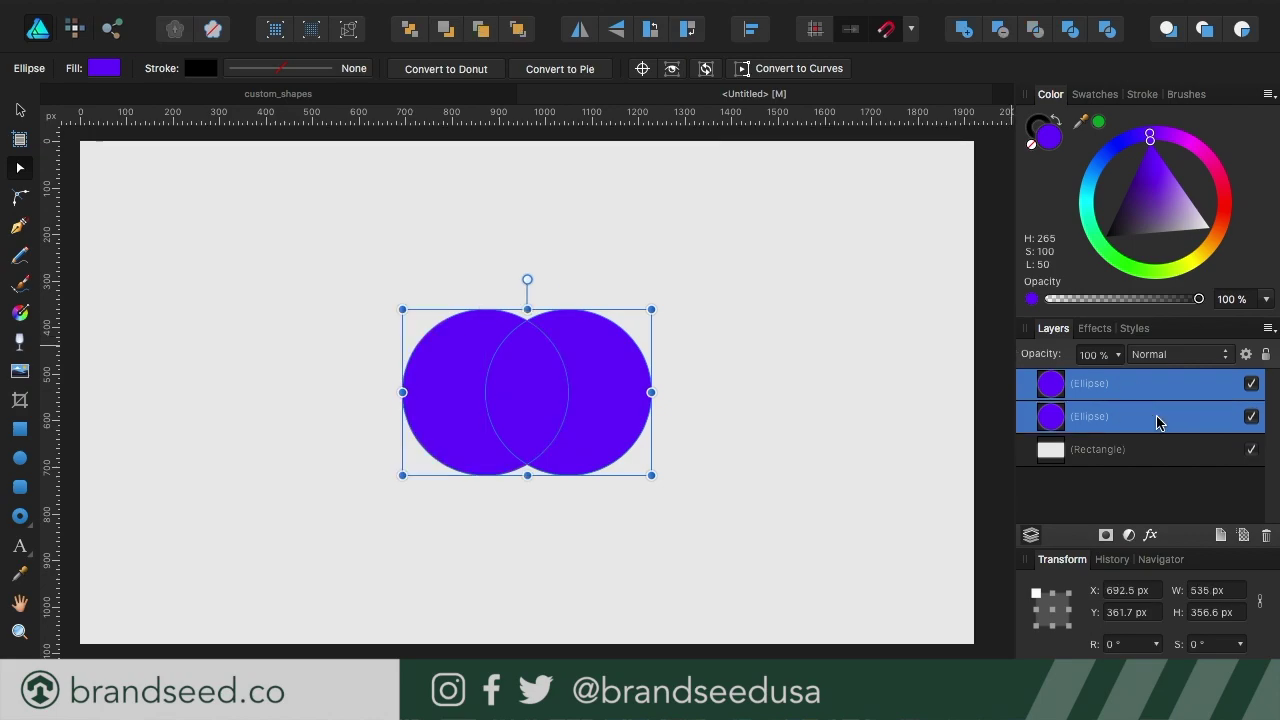
# - Subtract the right circle from the left into a crescent, keep blend mode Normal, then undo it
pyautogui.click(1000, 30)
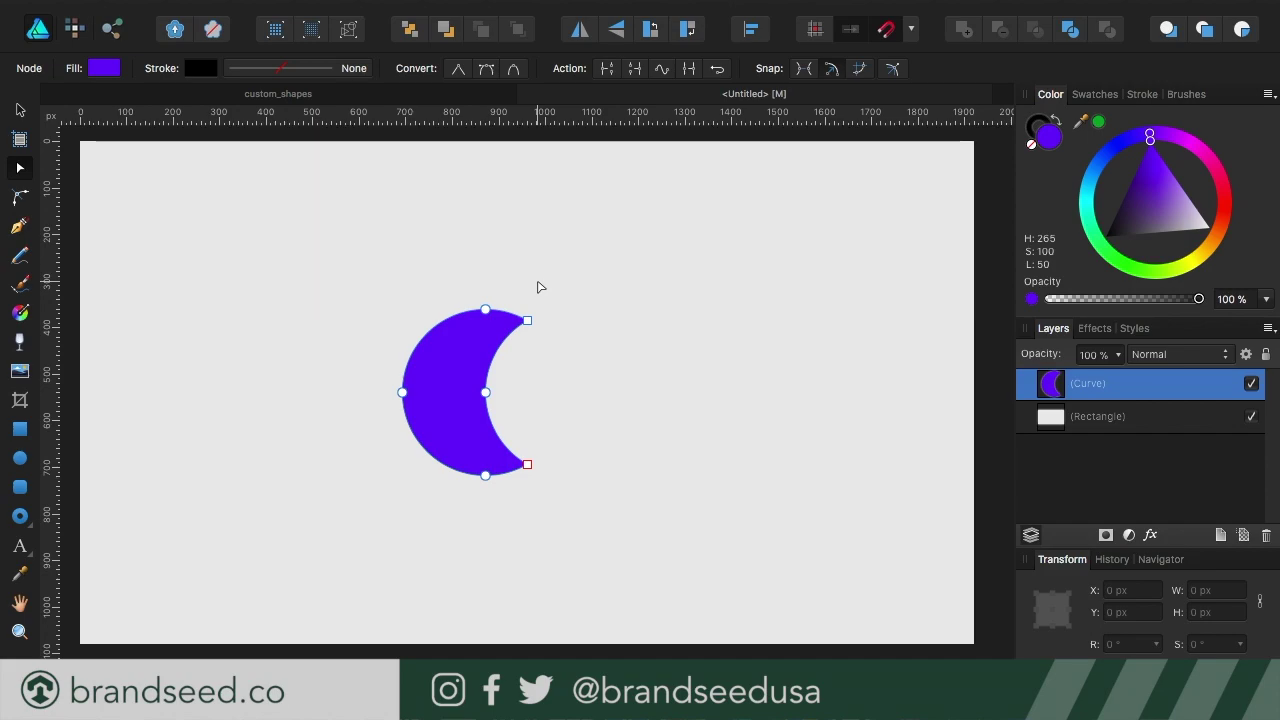
pyautogui.click(1196, 360)
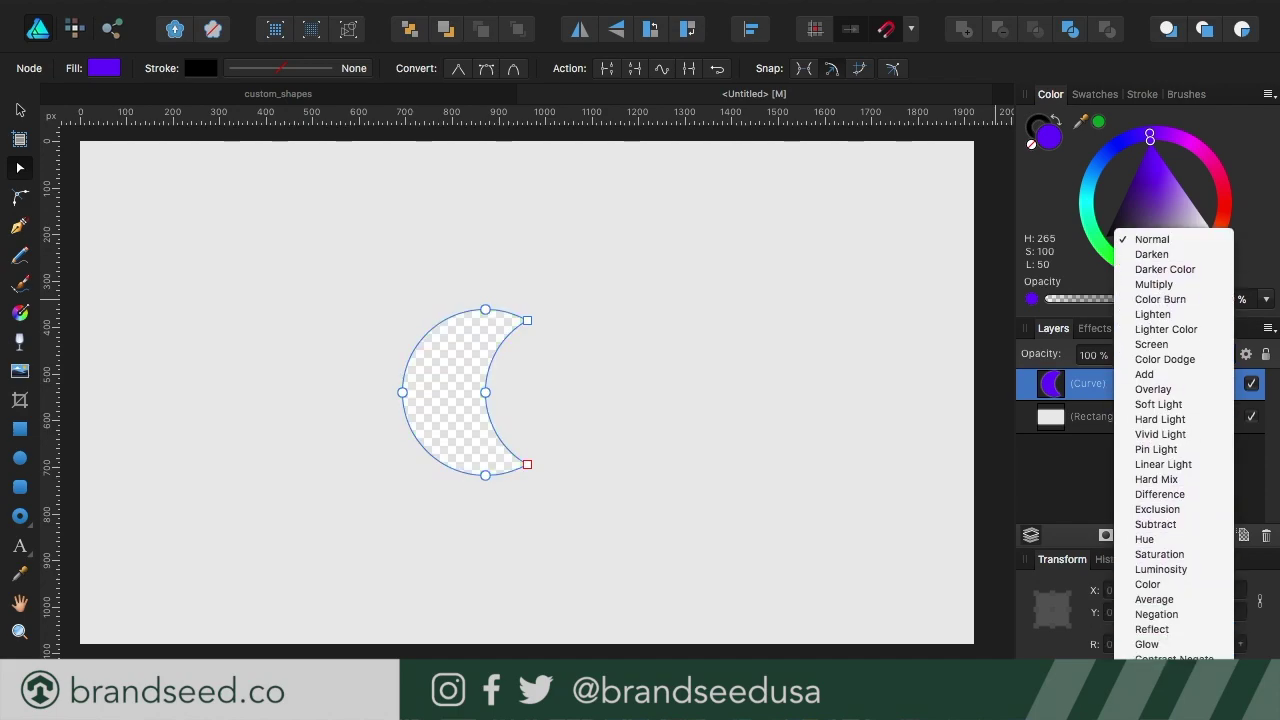
pyautogui.click(1207, 240)
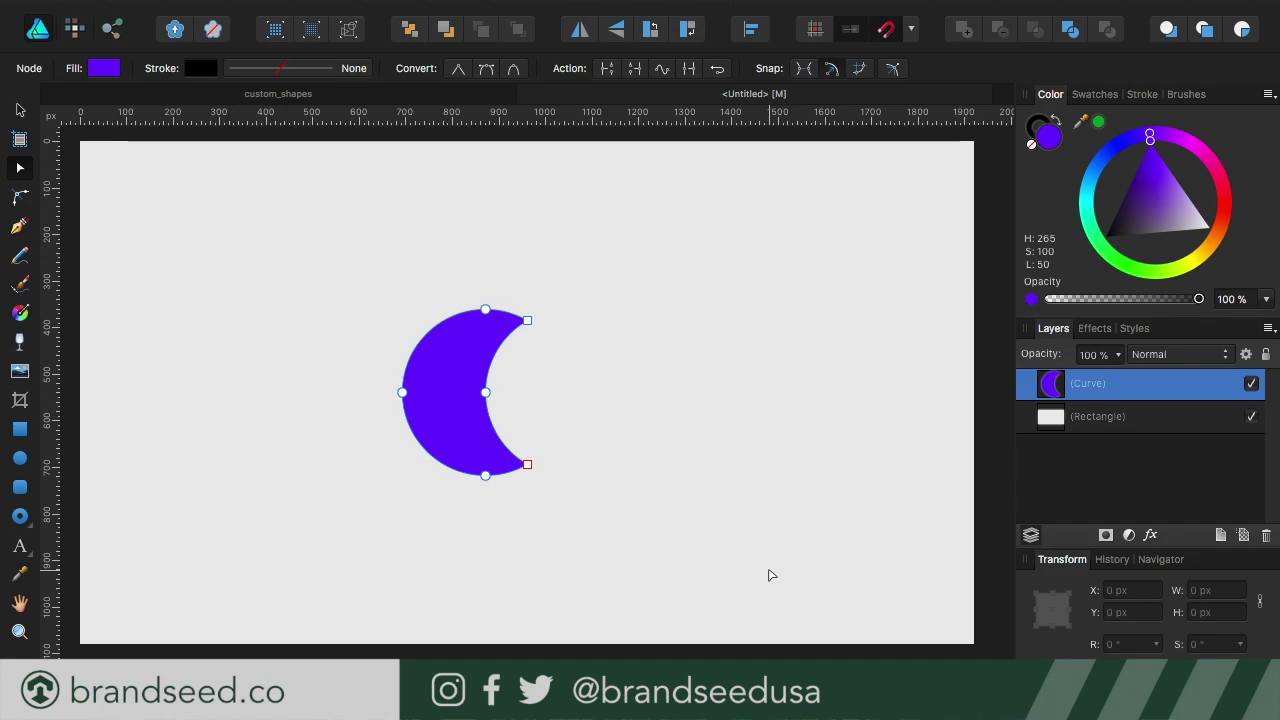
pyautogui.press('super+z')
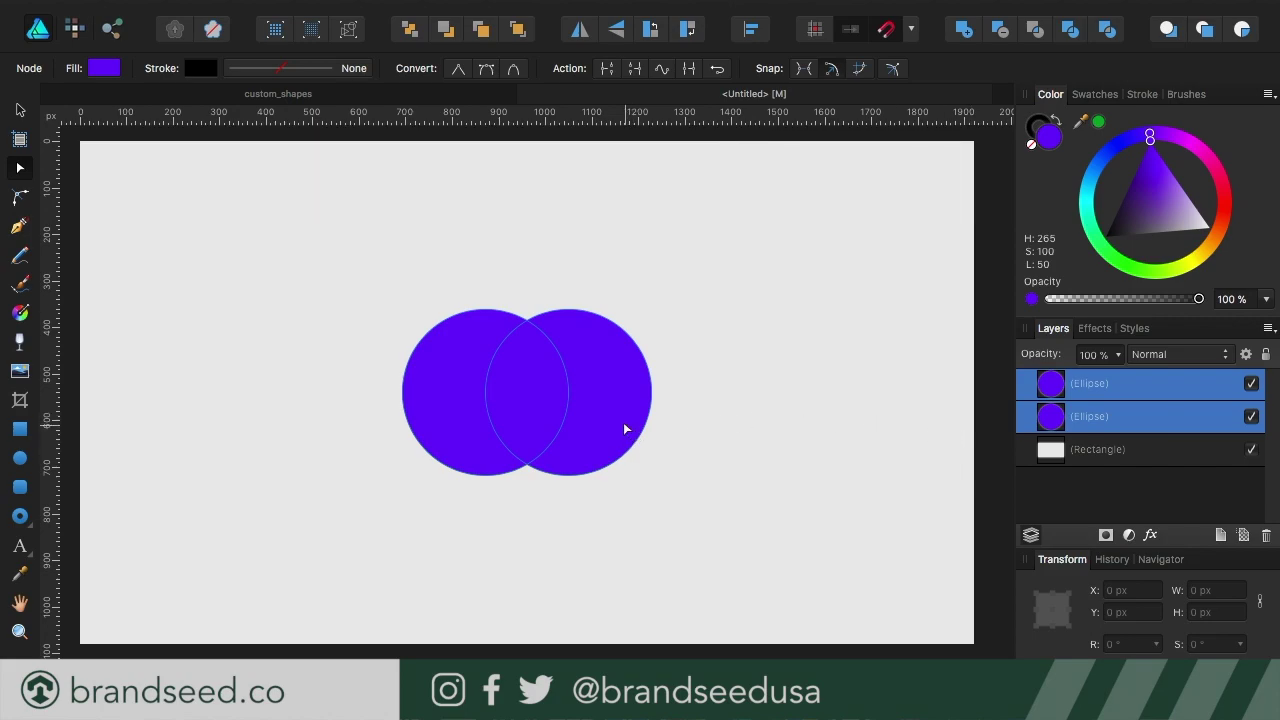
# - Move the left circle's layer above the right one, select both, and Subtract to leave a crescent
pyautogui.click(466, 420)
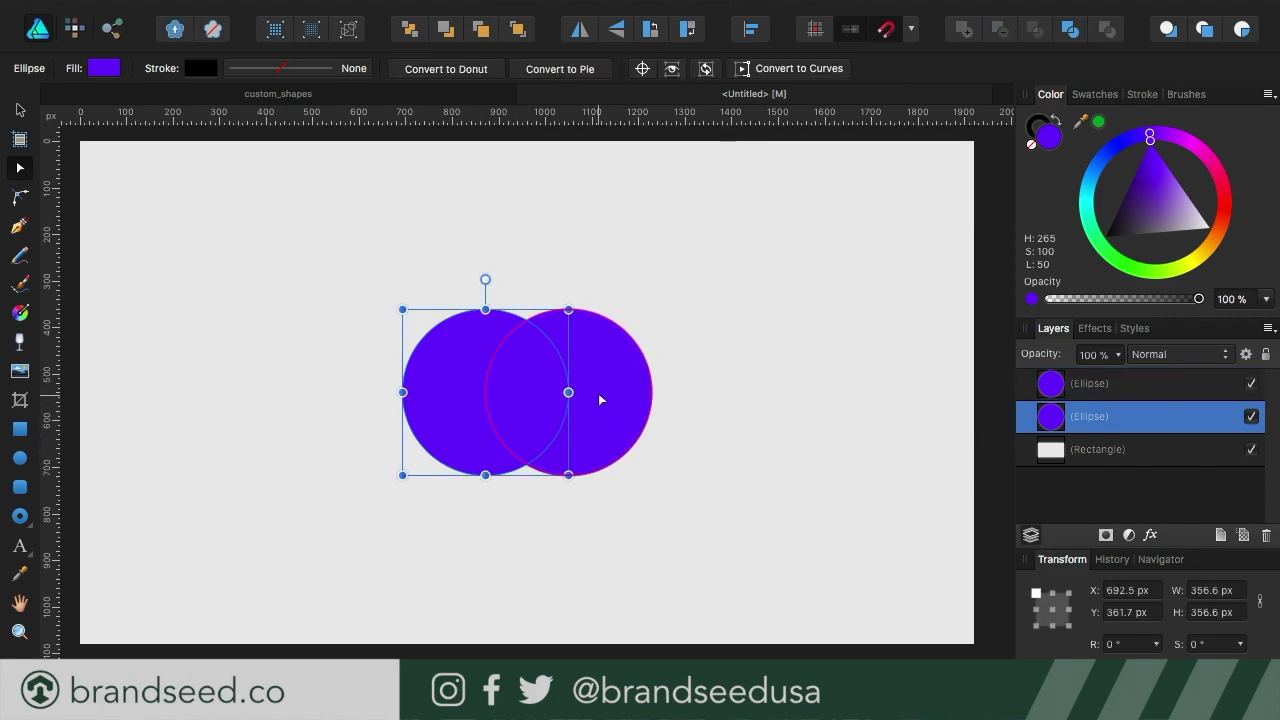
pyautogui.click(626, 396)
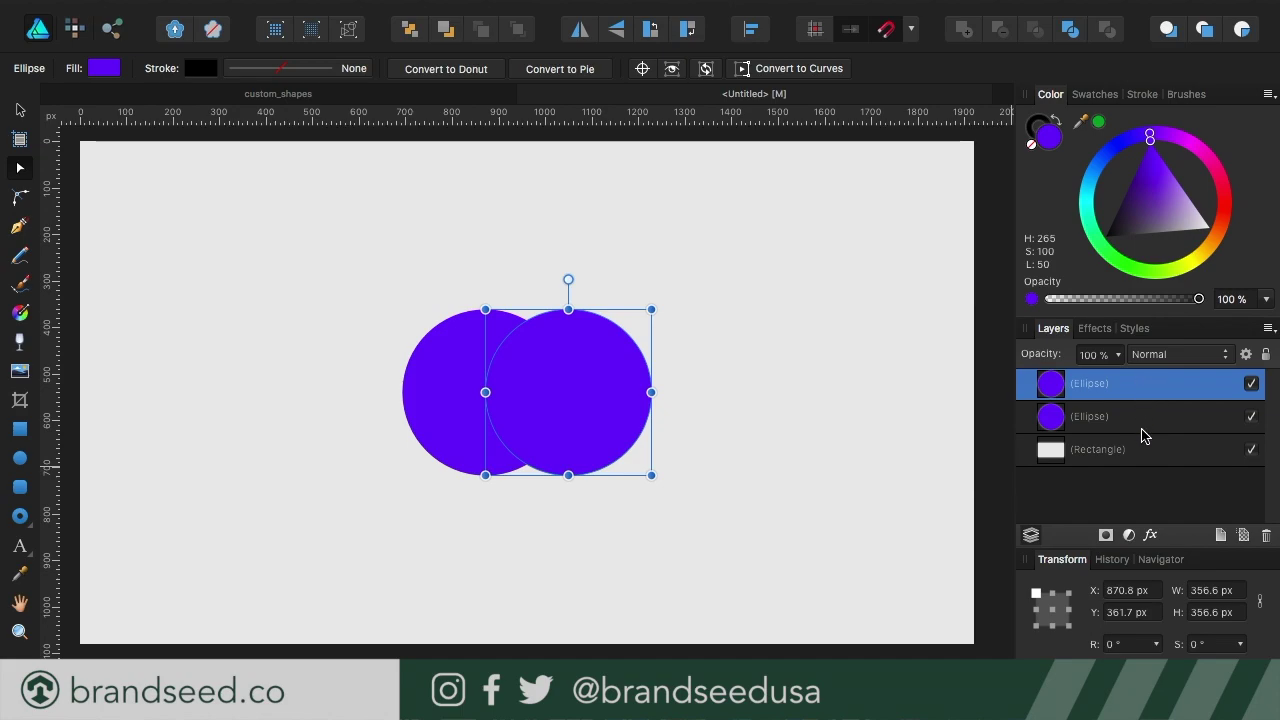
pyautogui.moveTo(1137, 429); pyautogui.dragTo(1140, 376)
pyautogui.click(1141, 394)
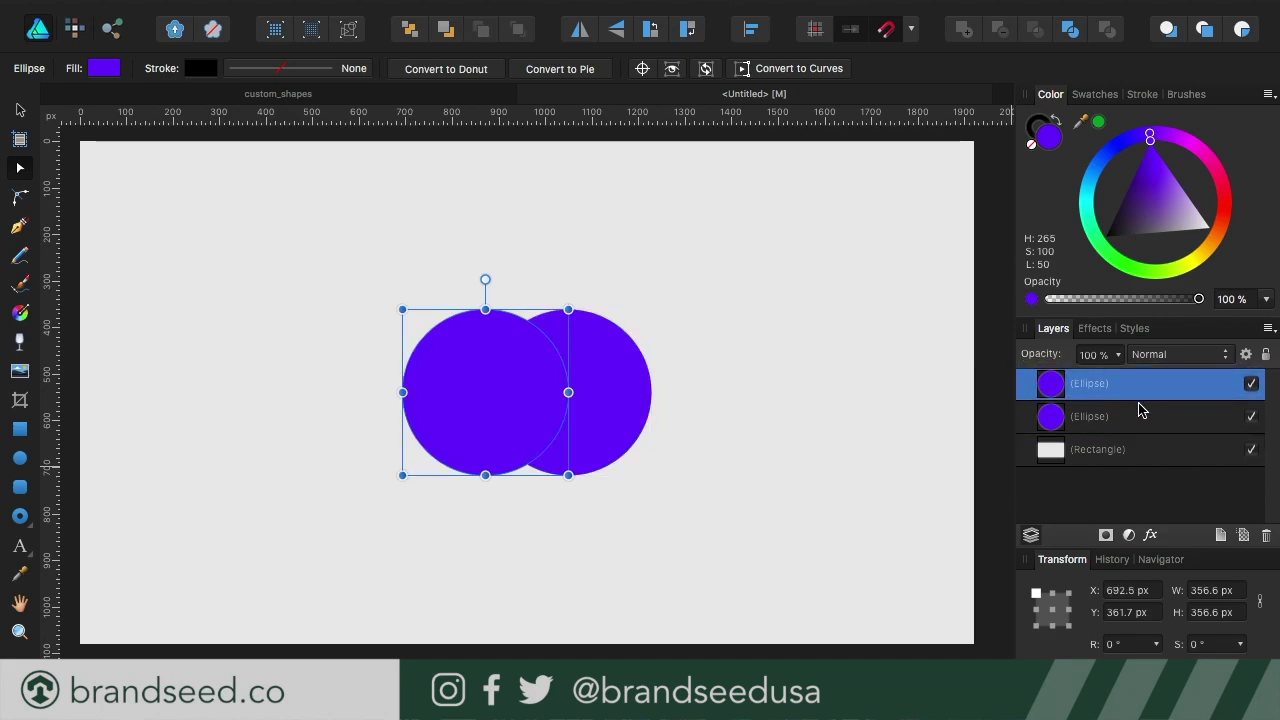
pyautogui.keyDown('shift'); pyautogui.click(1140, 424); pyautogui.keyUp('shift')
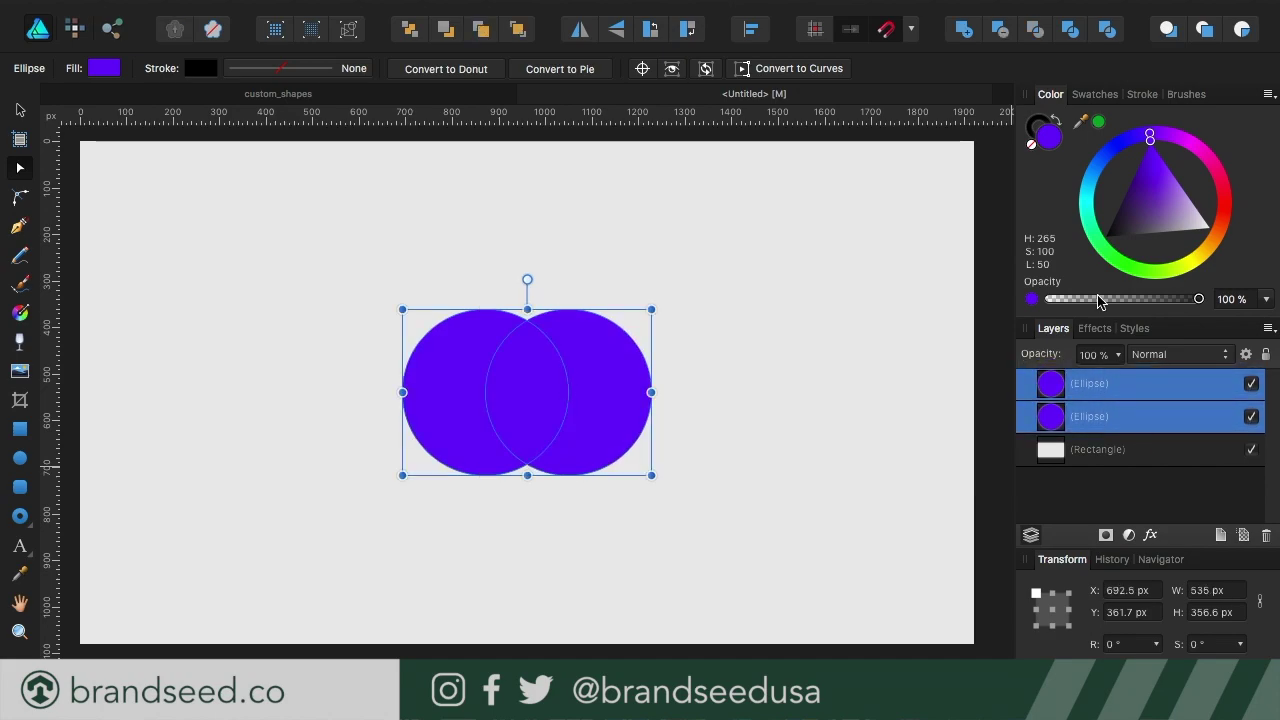
pyautogui.click(997, 35)
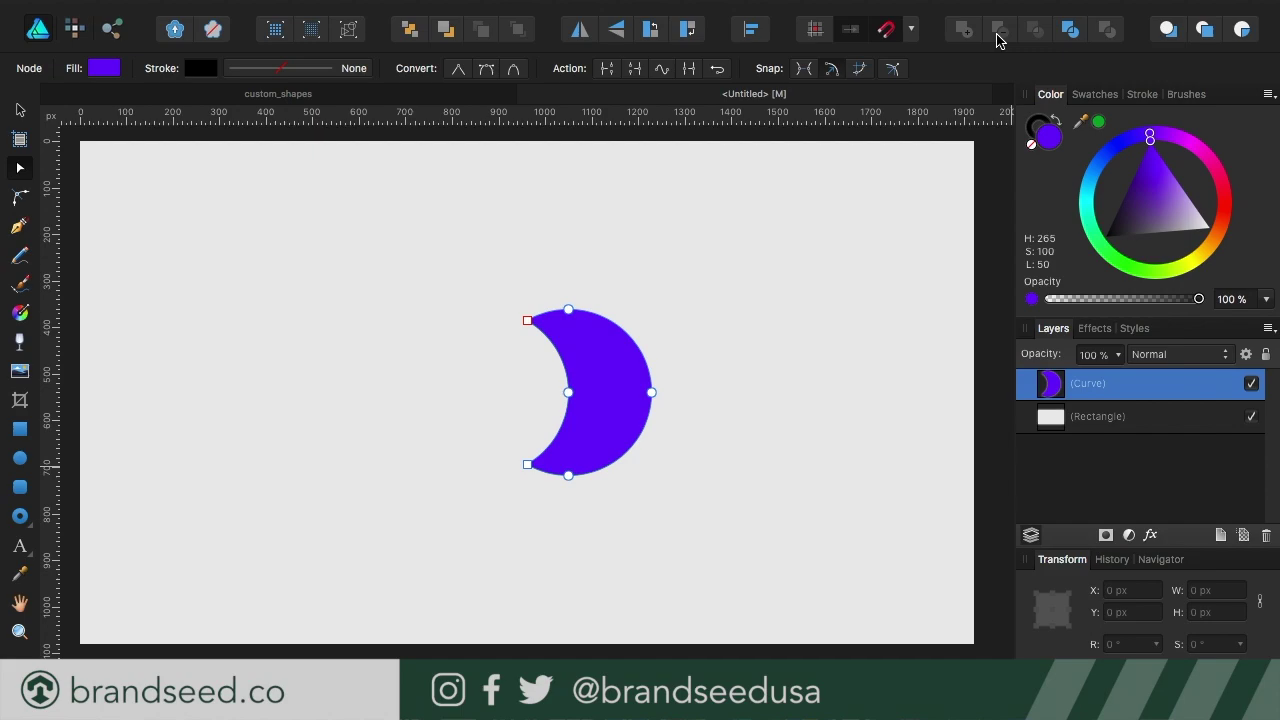
# - Undo the Subtract and Intersect the two circles, leaving only their purple lens-shaped overlap
pyautogui.press('super+z')
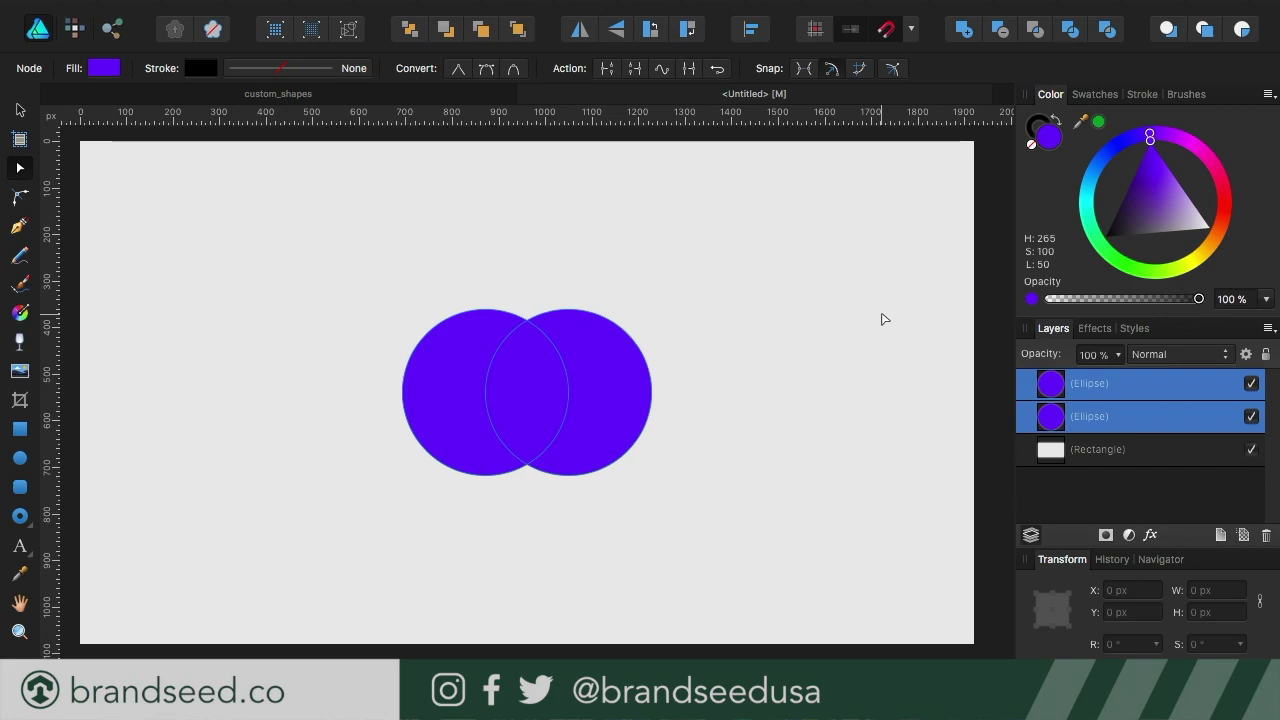
pyautogui.click(1034, 31)
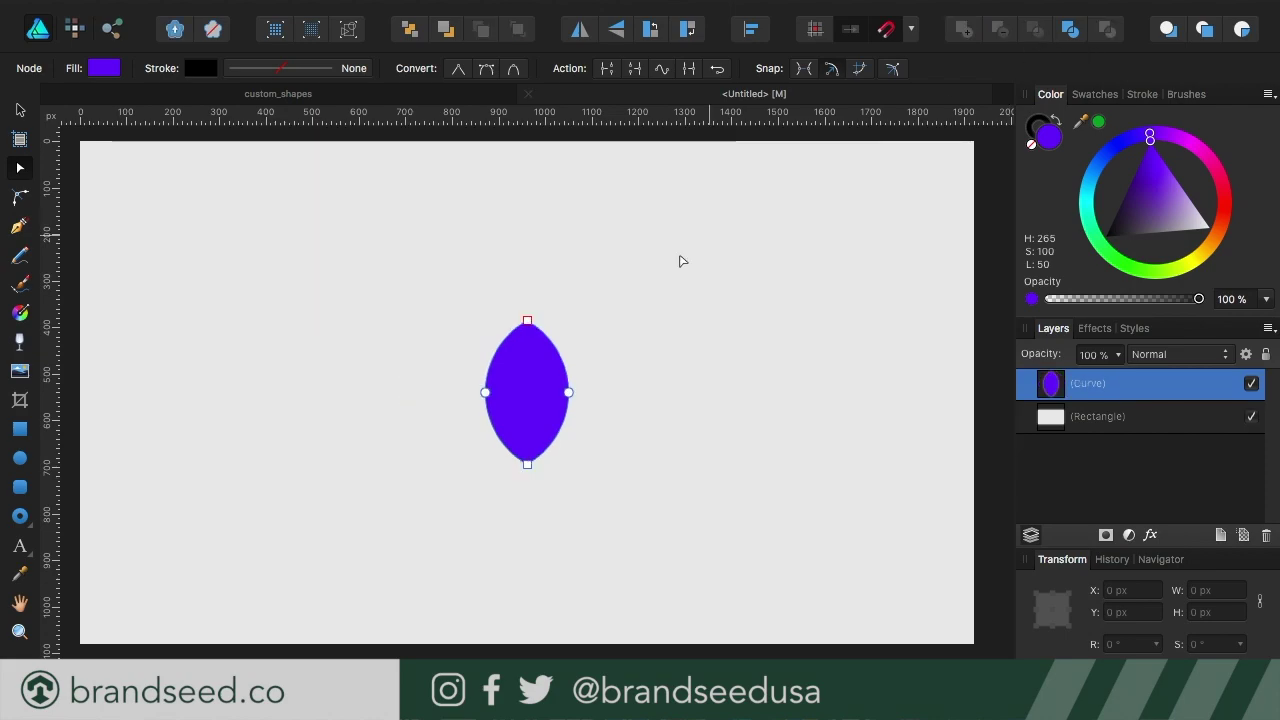
pyautogui.click(714, 349)
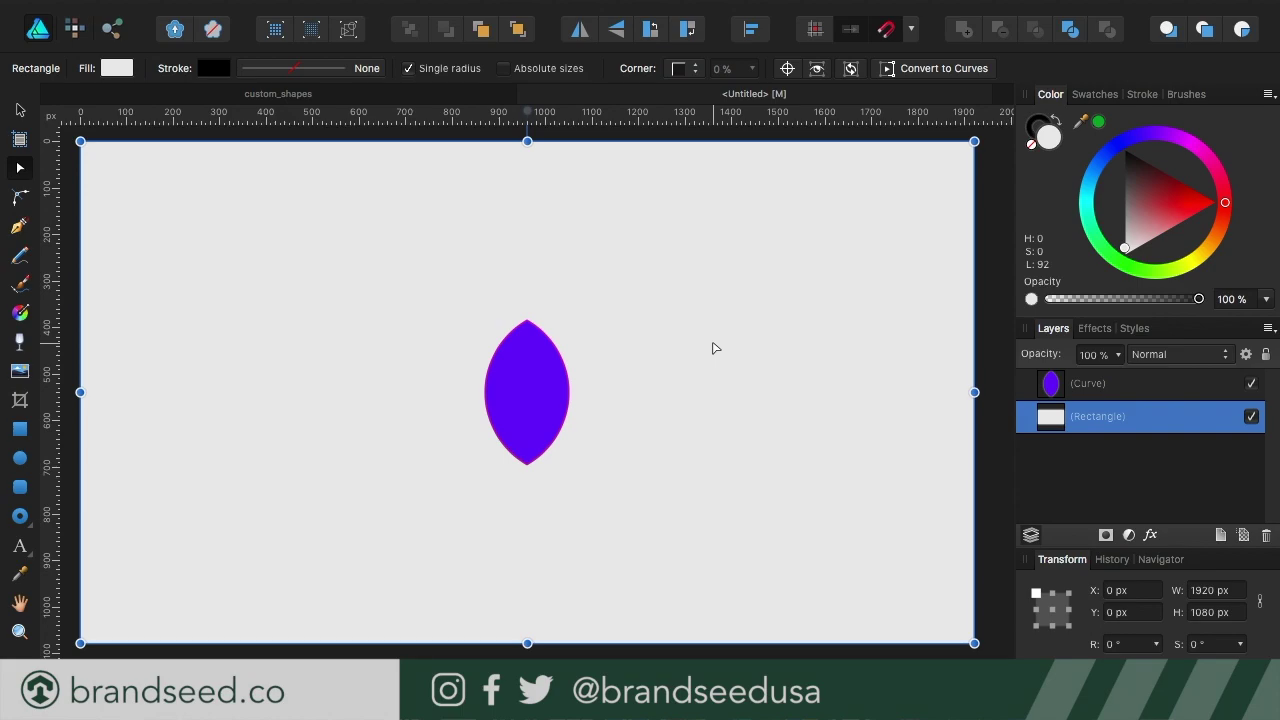
pyautogui.hotkey('ctrl', 'z')
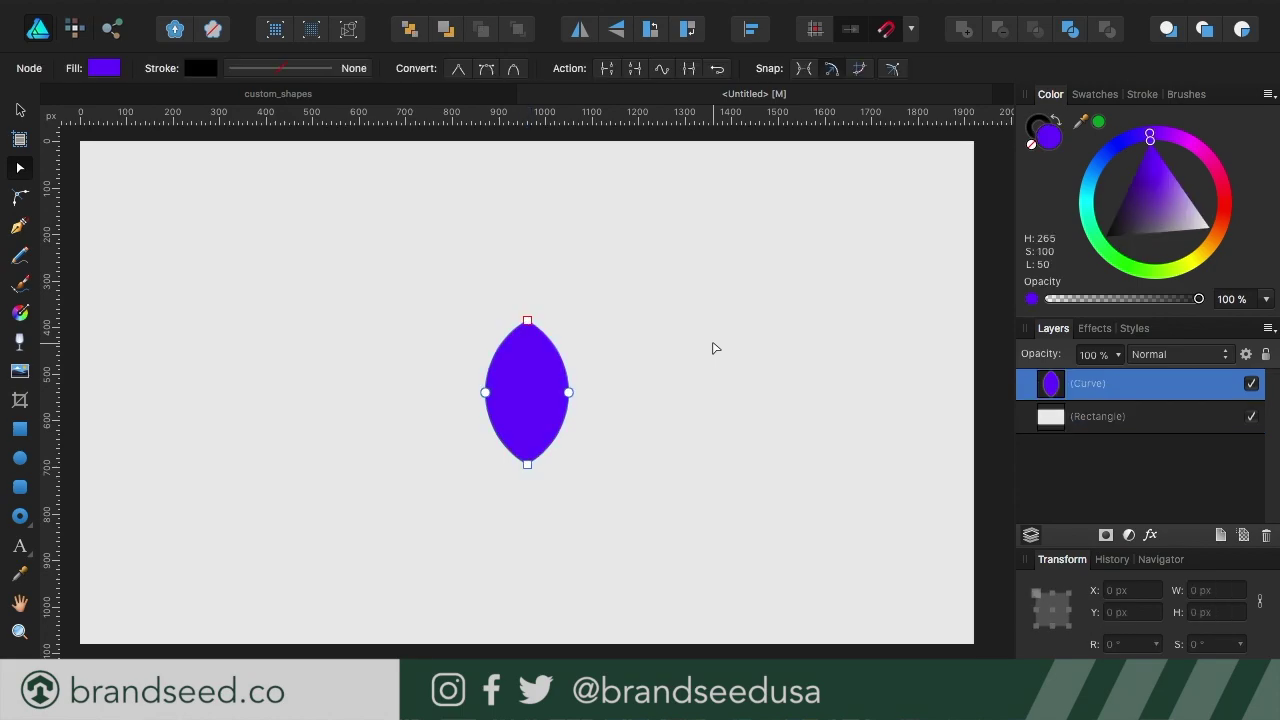
# - Restore both circles, then Divide them into two crescents and a central lens
pyautogui.hotkey('ctrl', 'z')
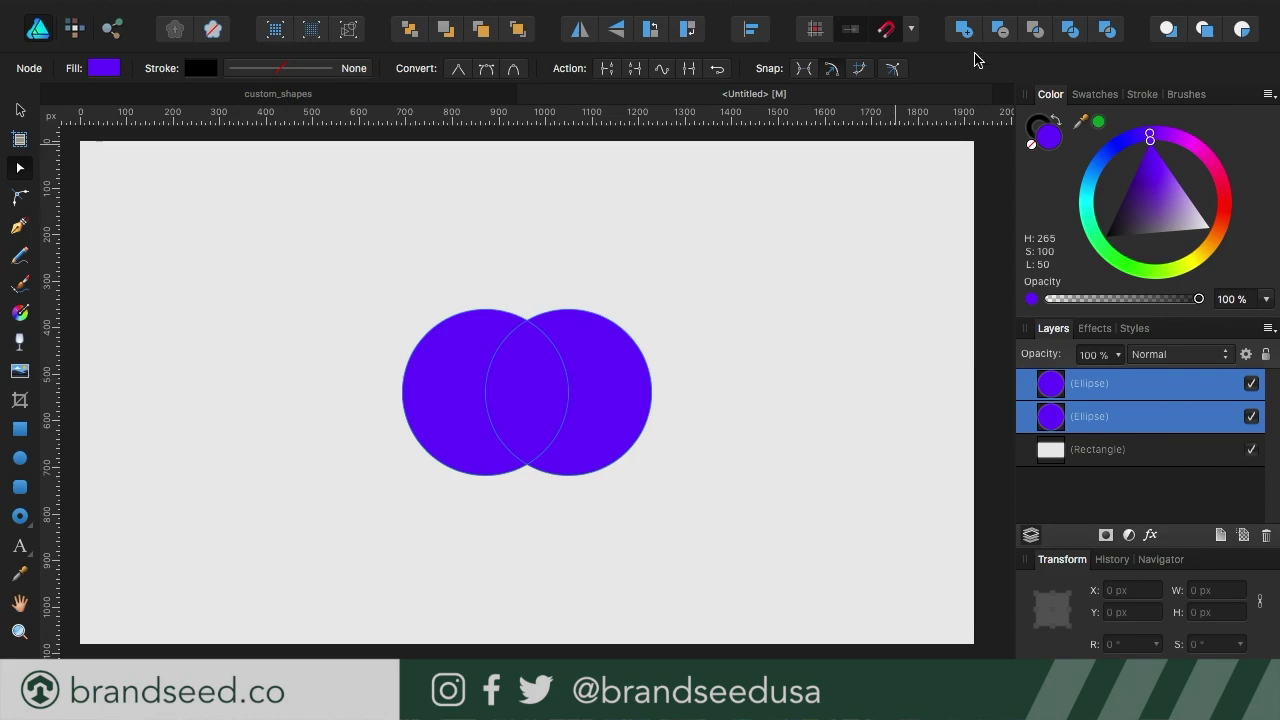
pyautogui.click(1075, 34)
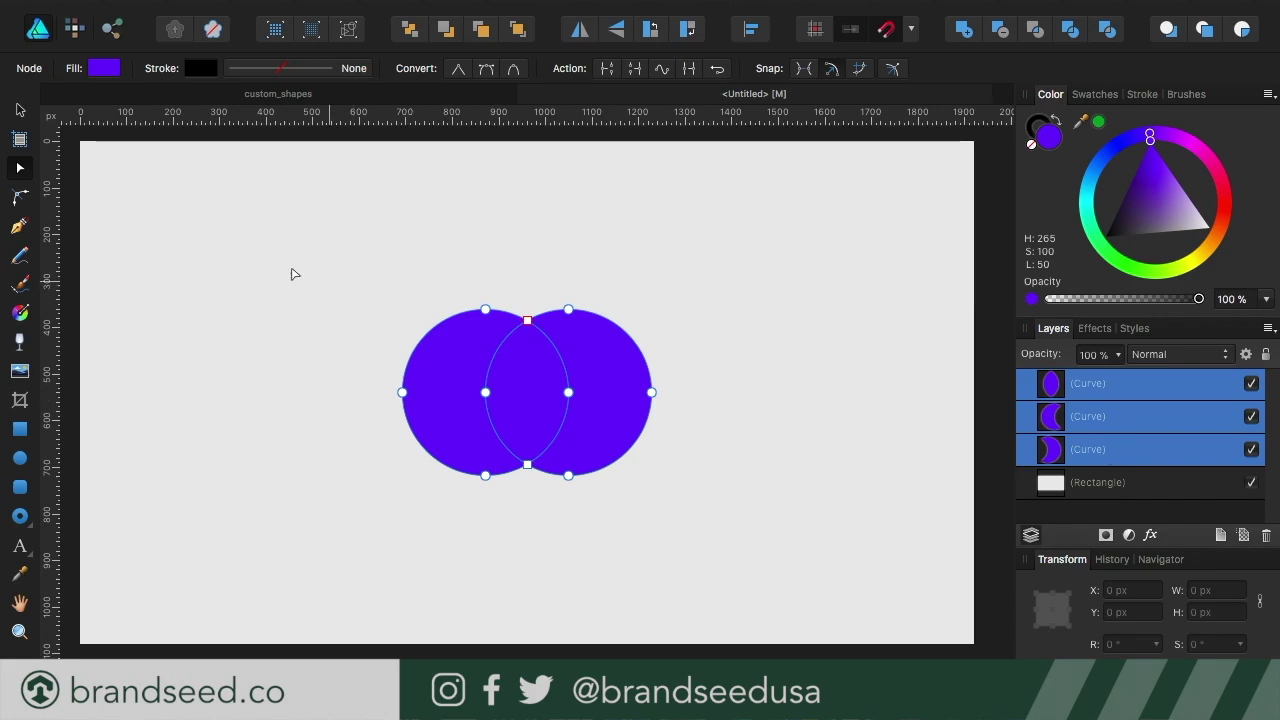
pyautogui.click(20, 109)
# - Nudge the left crescent left and the right piece right to open visible gaps
pyautogui.click(463, 432)
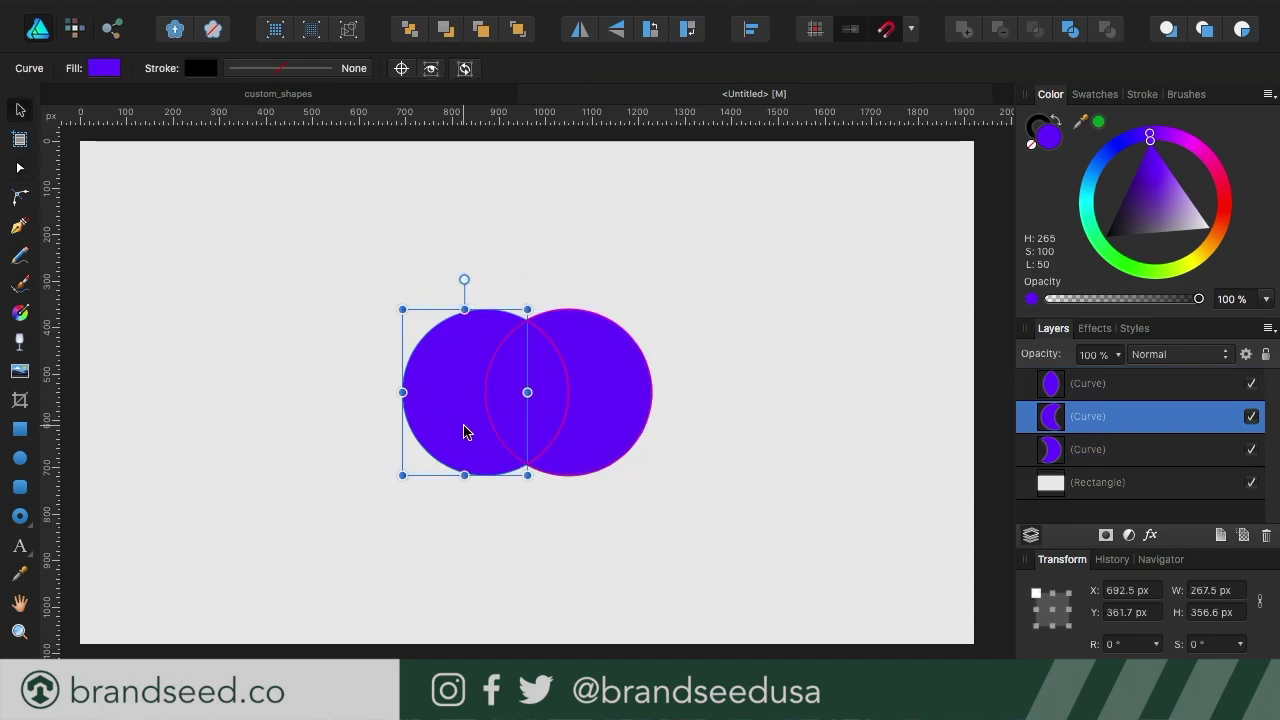
pyautogui.moveTo(463, 432); pyautogui.dragTo(438, 431)
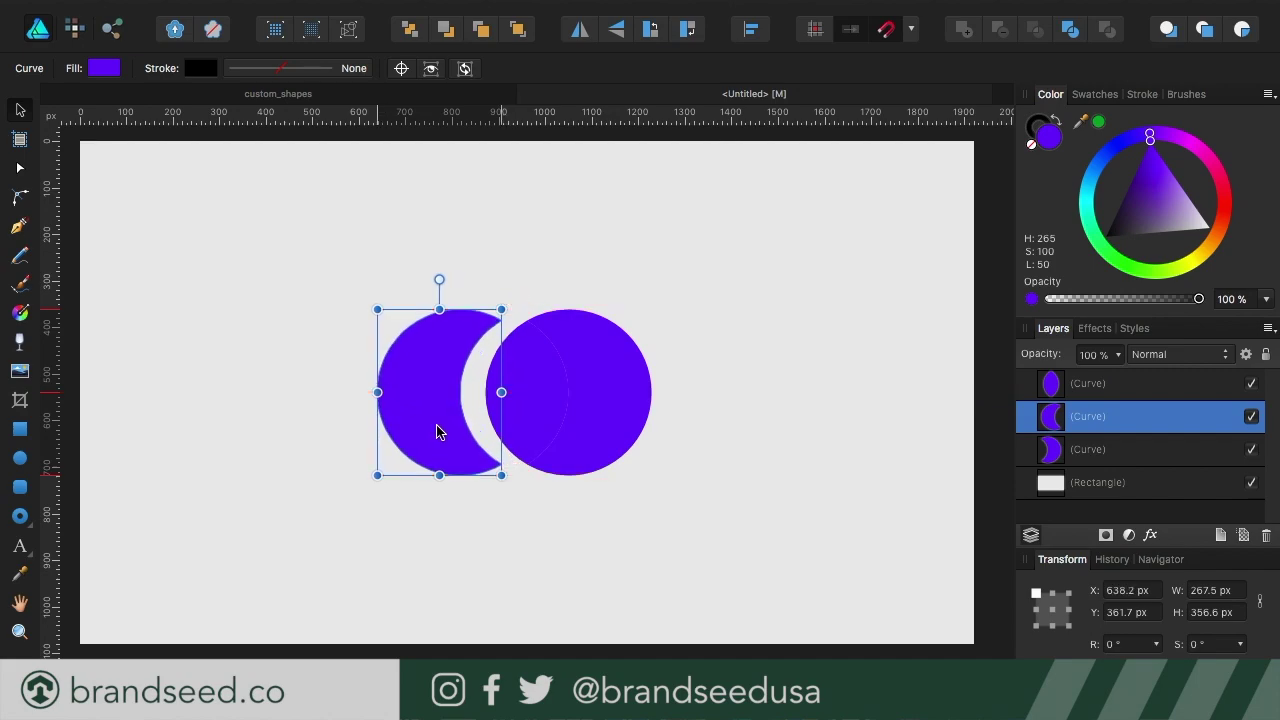
pyautogui.keyDown('shift'); pyautogui.click(595, 411); pyautogui.keyUp('shift')
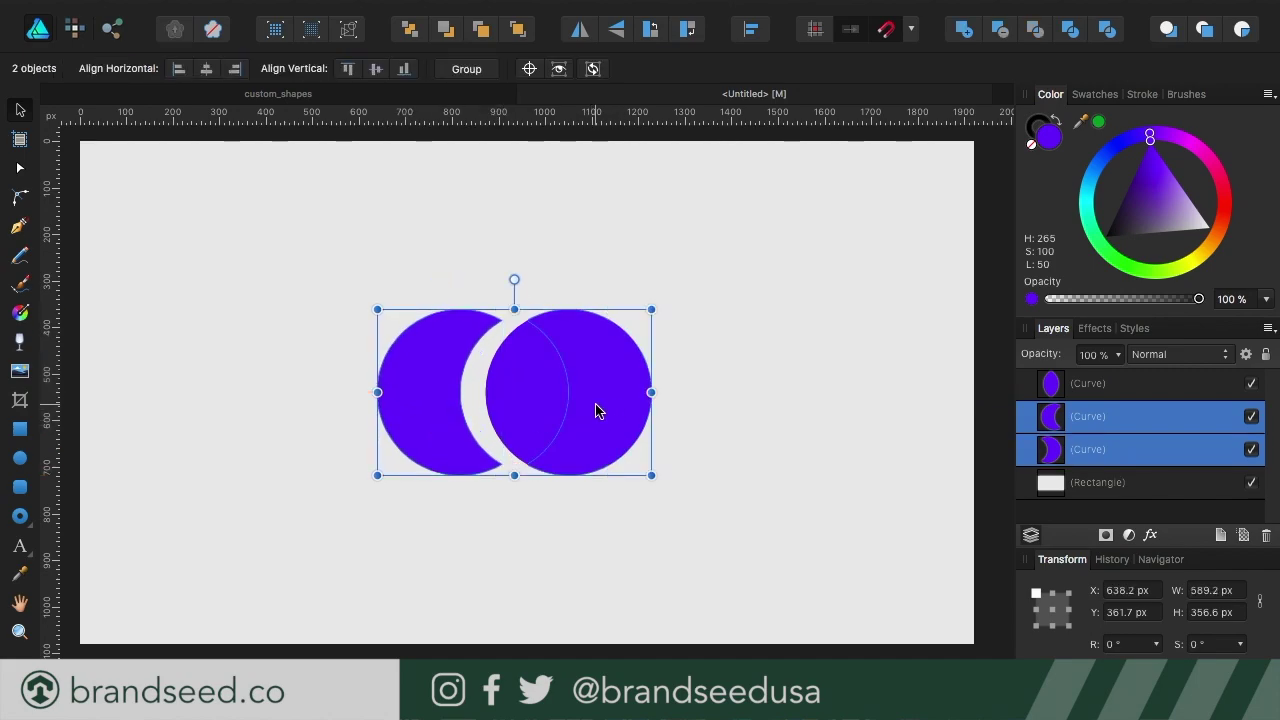
pyautogui.moveTo(595, 411); pyautogui.dragTo(607, 410)
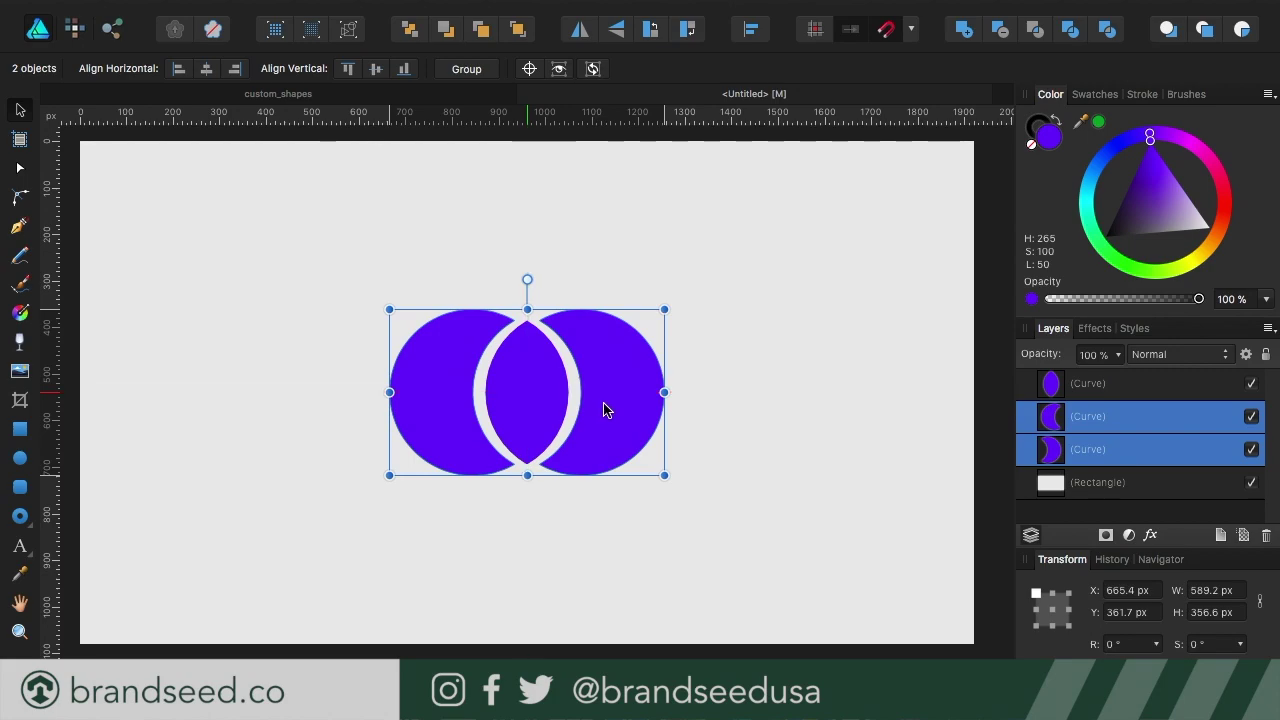
pyautogui.click(818, 447)
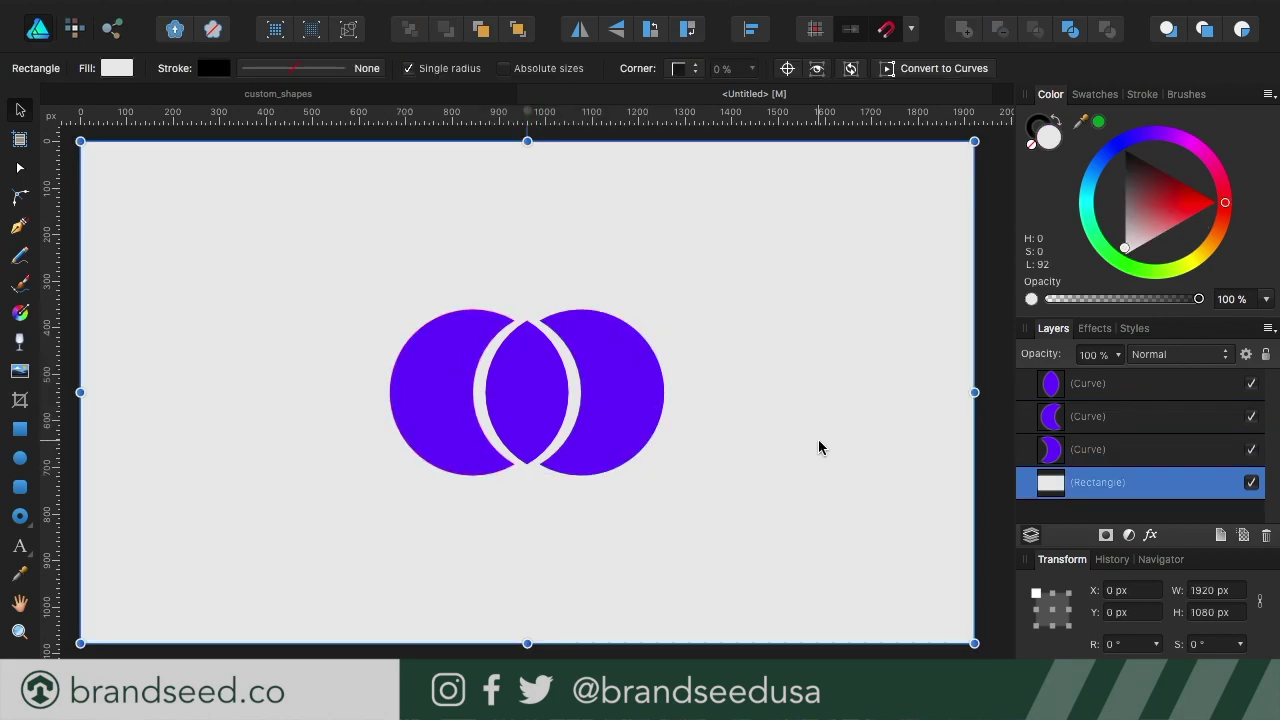
# - Select the three curve layers without the background and move them toward the page's top-left
pyautogui.click(1143, 383)
pyautogui.keyDown('shift'); pyautogui.click(1143, 481); pyautogui.keyUp('shift')
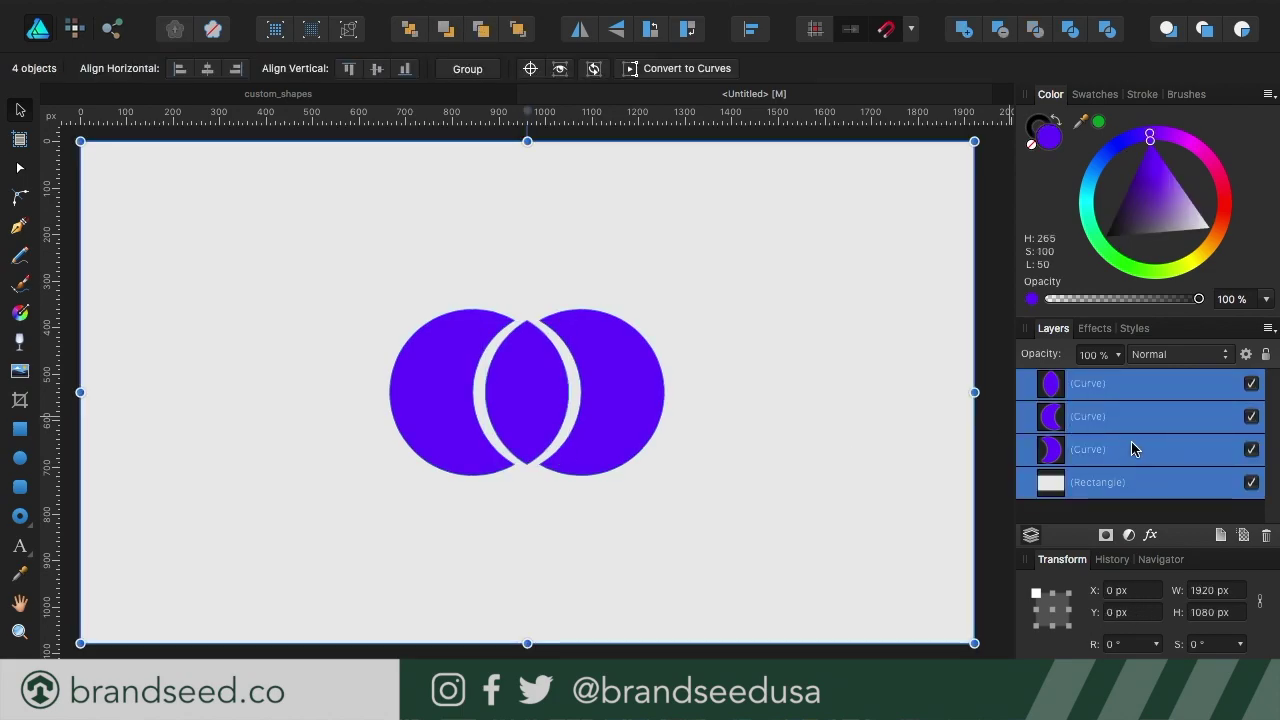
pyautogui.keyDown('super'); pyautogui.click(1132, 449); pyautogui.keyUp('super')
pyautogui.keyDown('super'); pyautogui.click(1132, 449); pyautogui.keyUp('super')
pyautogui.keyDown('super'); pyautogui.click(1134, 479); pyautogui.keyUp('super')
pyautogui.moveTo(657, 463); pyautogui.dragTo(371, 325)
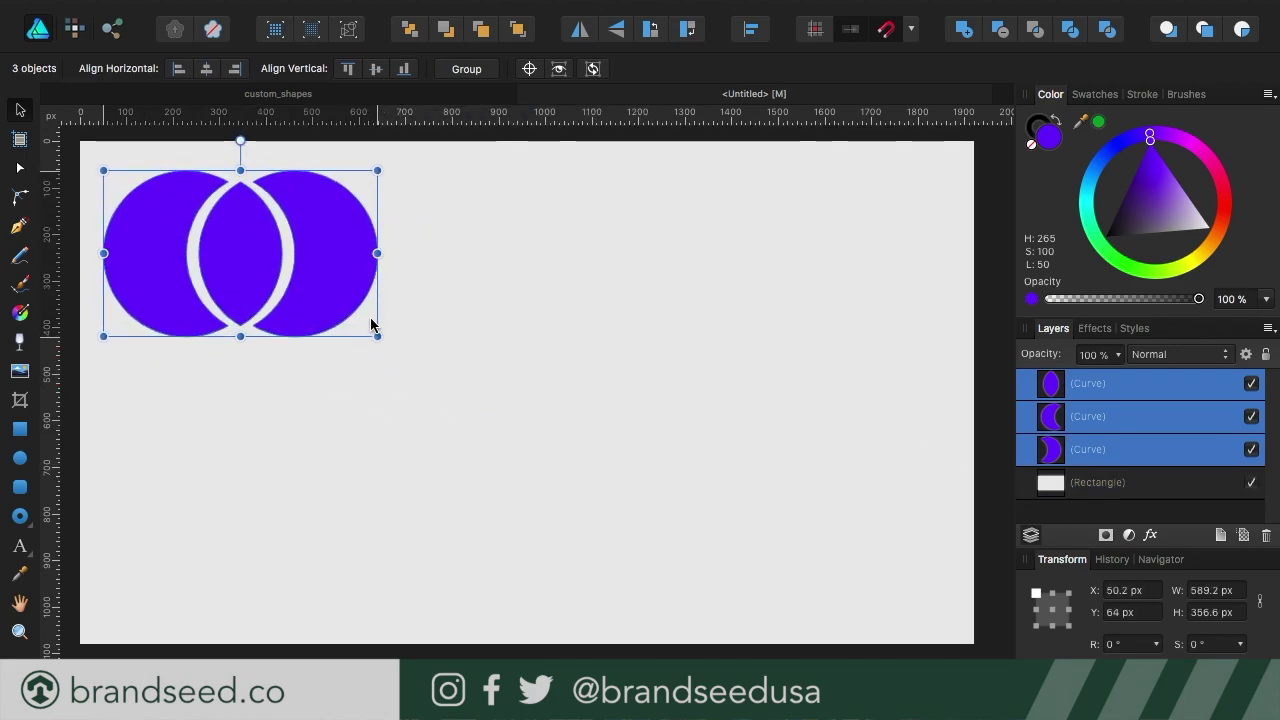
# - Select the right crescent, lens and left crescent in turn, then show the left crescent's nodes
pyautogui.click(366, 311)
pyautogui.click(220, 263)
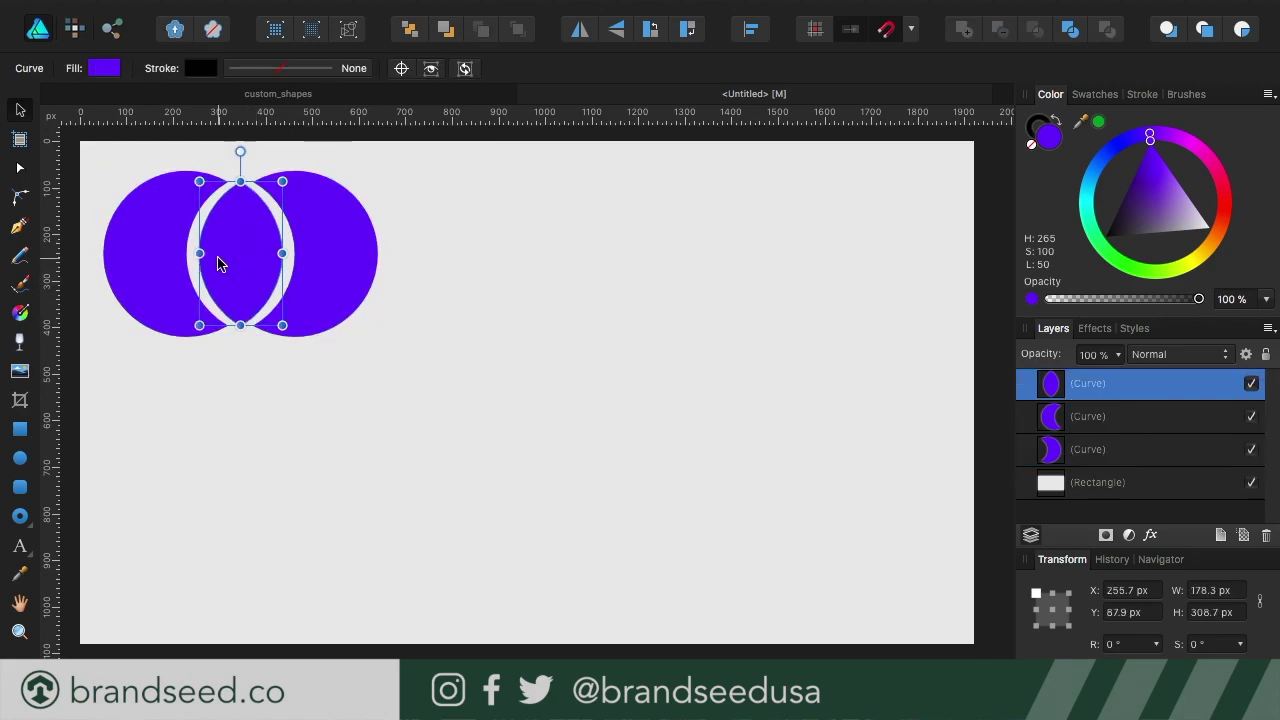
pyautogui.click(144, 306)
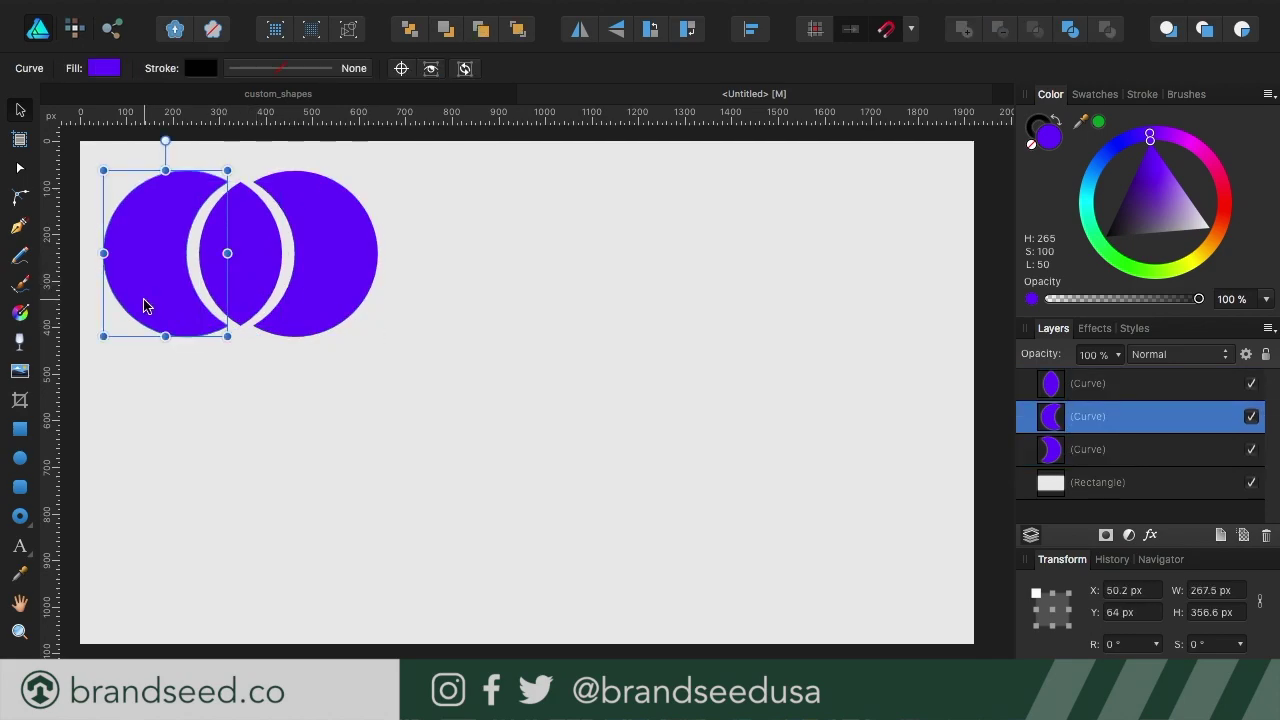
pyautogui.click(21, 168)
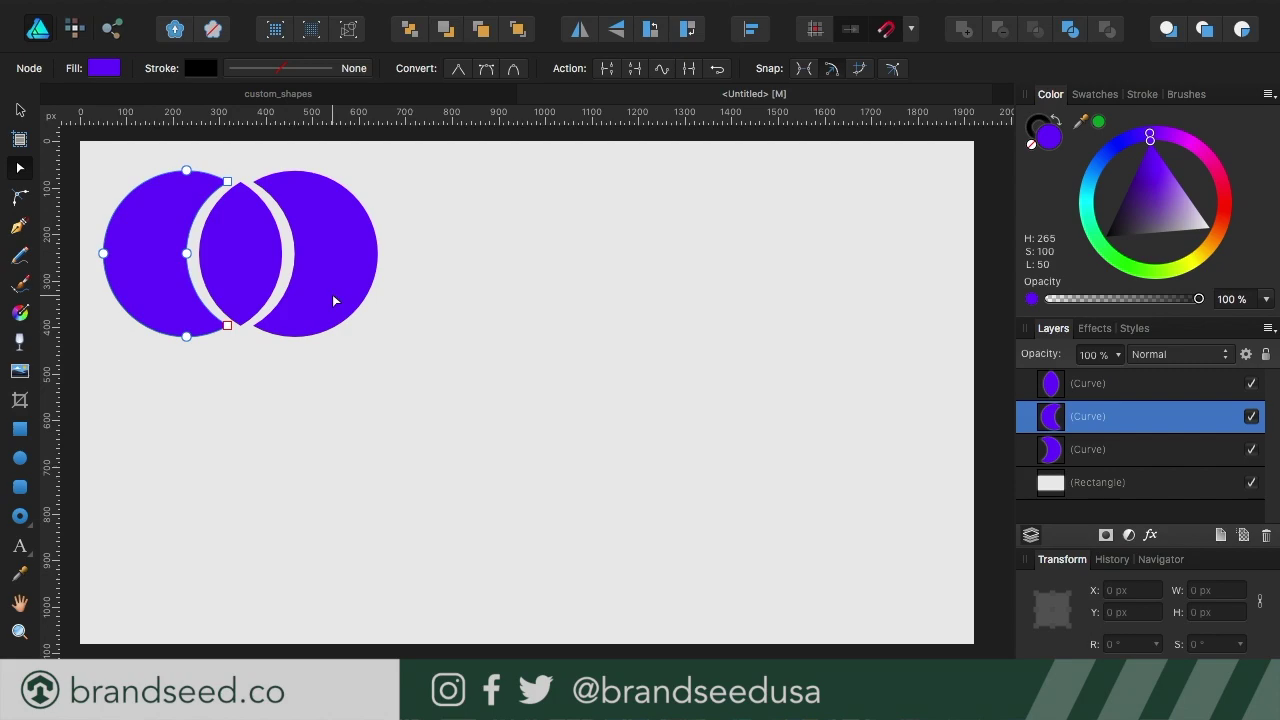
# - Step back through the history until the two separate Ellipse layers return
pyautogui.press('super+a')
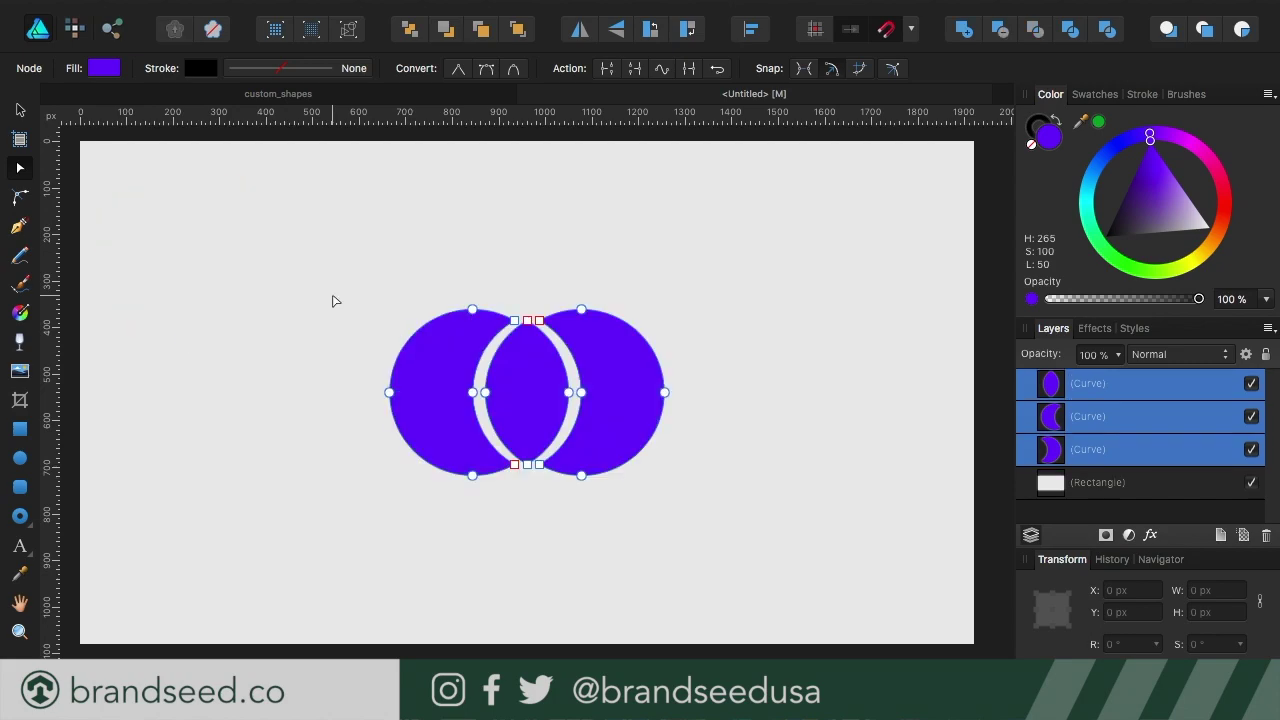
pyautogui.press('super+z')
pyautogui.press('super+z')
pyautogui.press('super+z')
pyautogui.press('super+z')
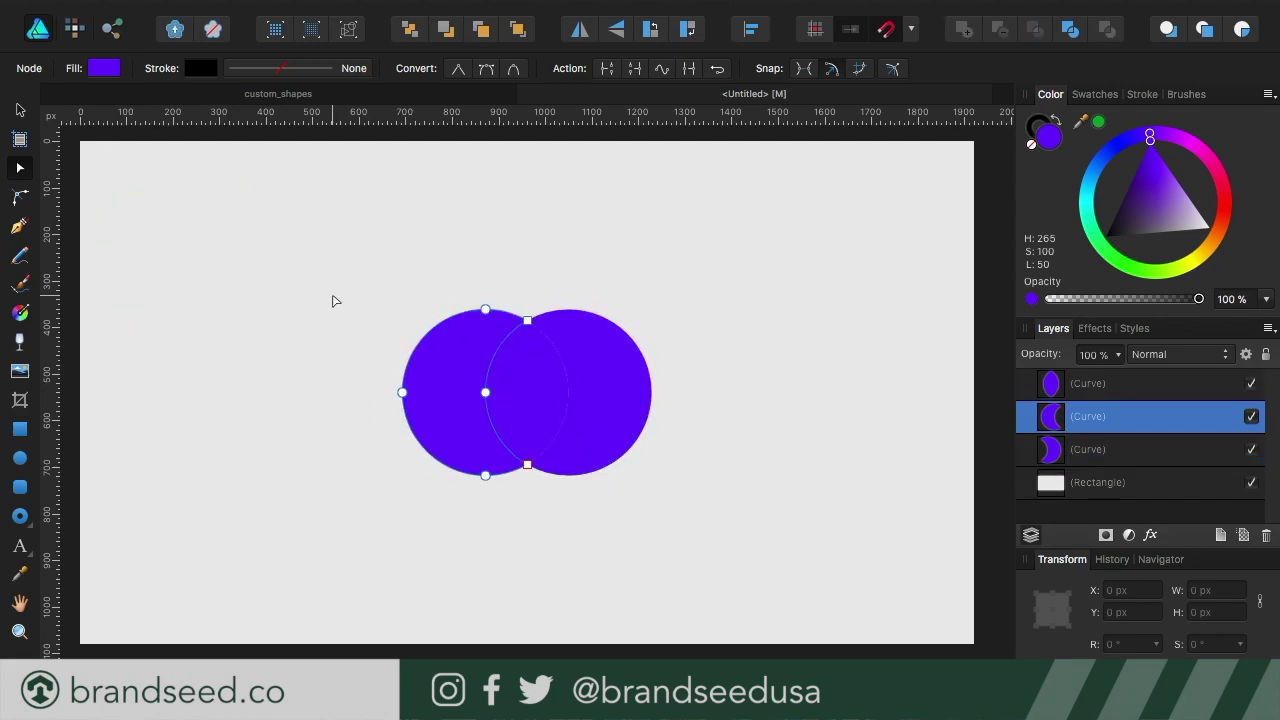
pyautogui.press('super+z')
pyautogui.press('super+z')
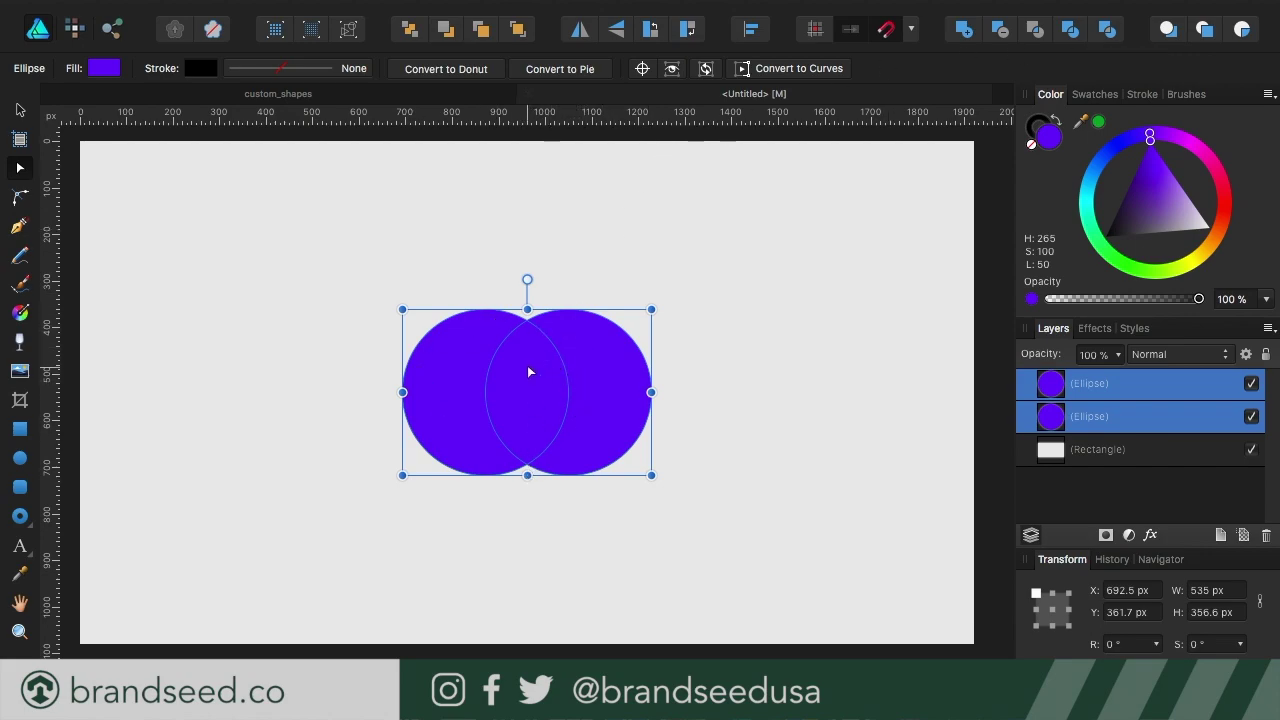
# - Apply Xor to both circles to cut out their overlap, try Divide, and undo it
pyautogui.click(1070, 29)
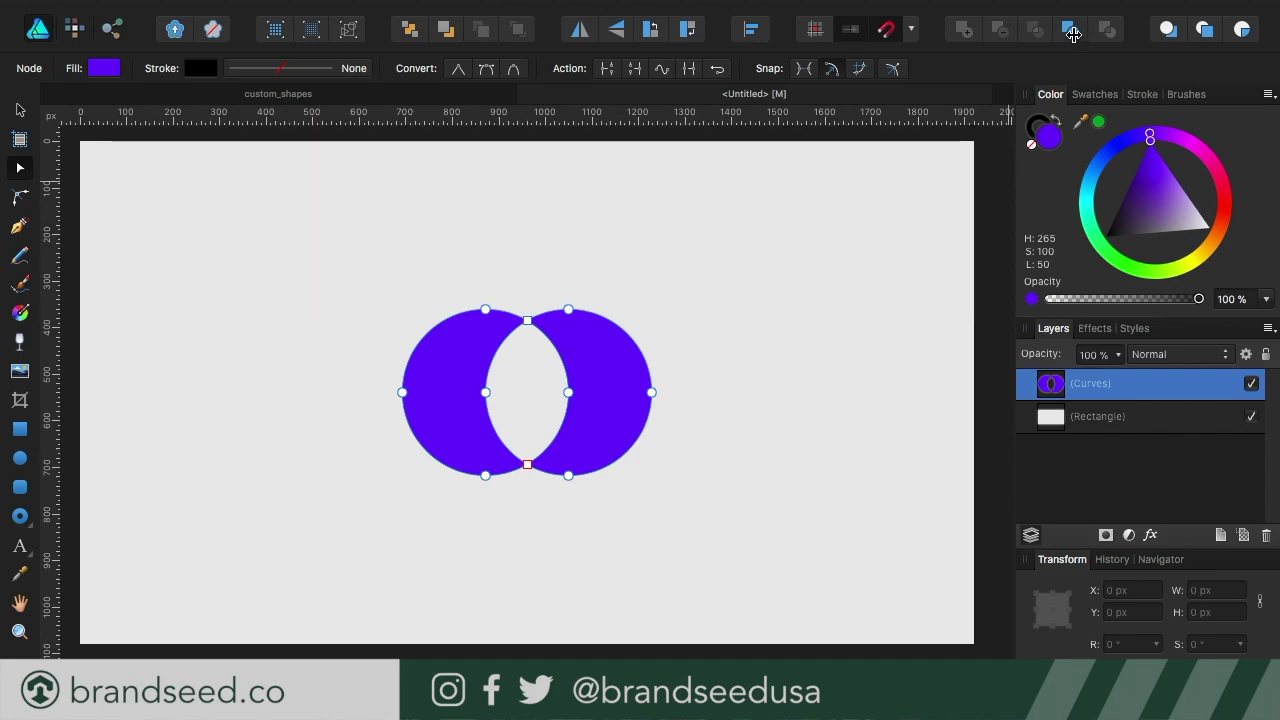
pyautogui.click(1074, 31)
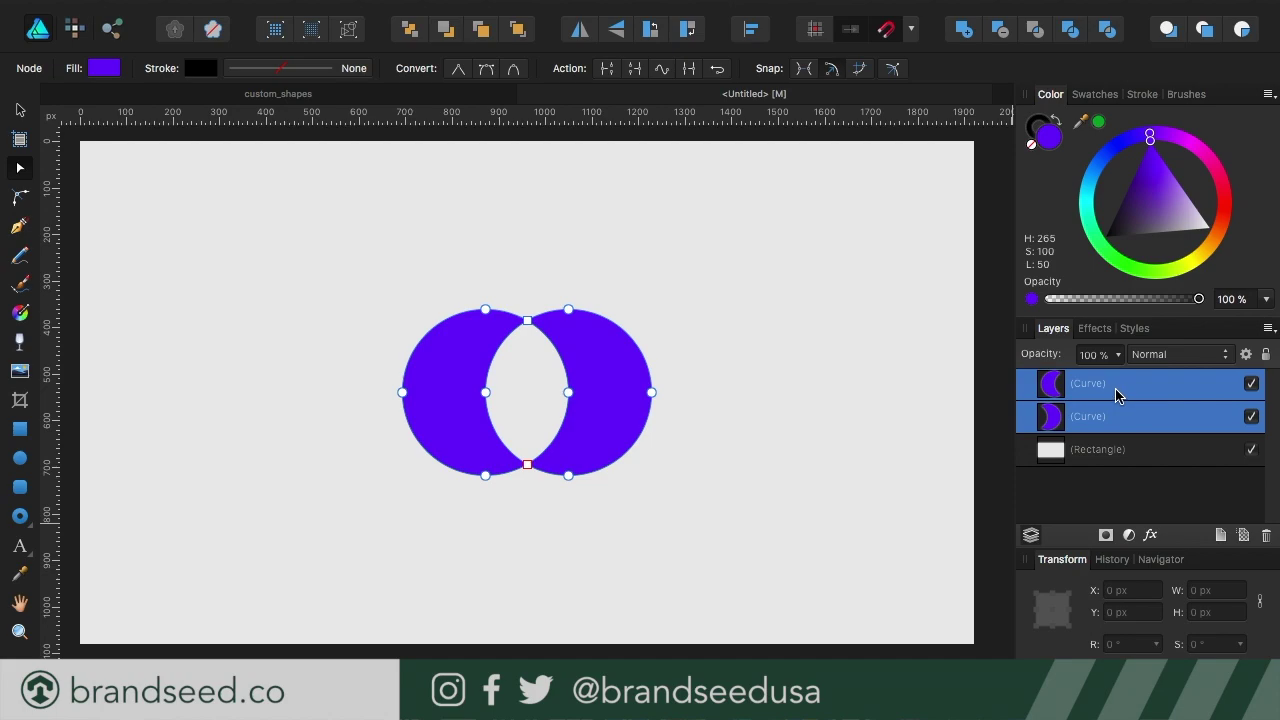
pyautogui.press('super+k')
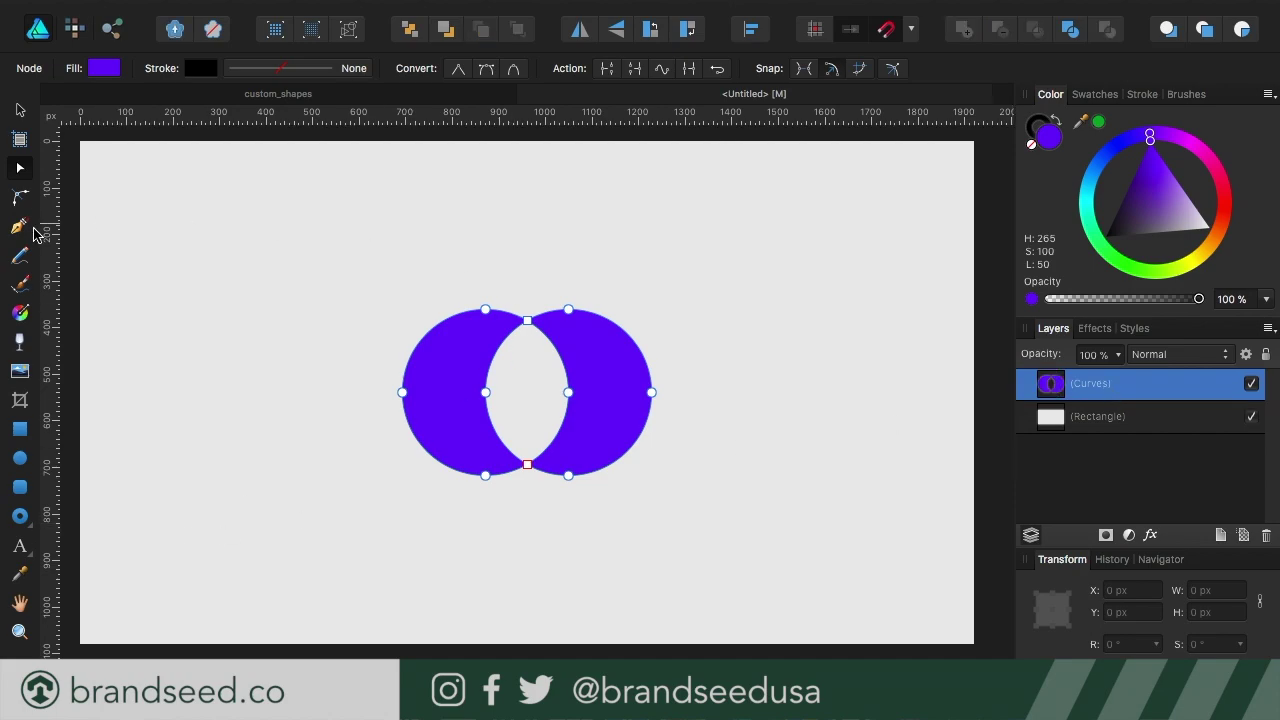
# - Move the combined shape left and back toward the page centre, undoing the final move
pyautogui.click(20, 109)
pyautogui.moveTo(698, 393); pyautogui.dragTo(531, 397)
pyautogui.click(811, 397)
pyautogui.click(507, 378)
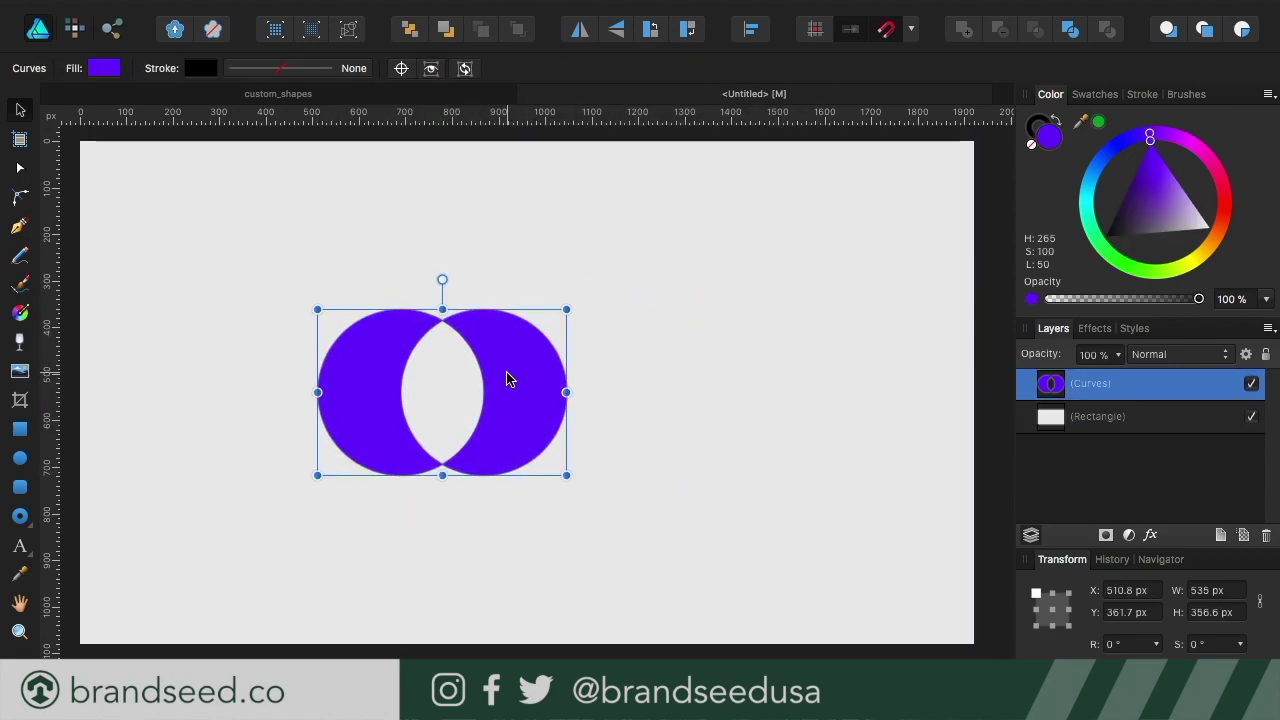
pyautogui.moveTo(406, 374); pyautogui.dragTo(486, 380)
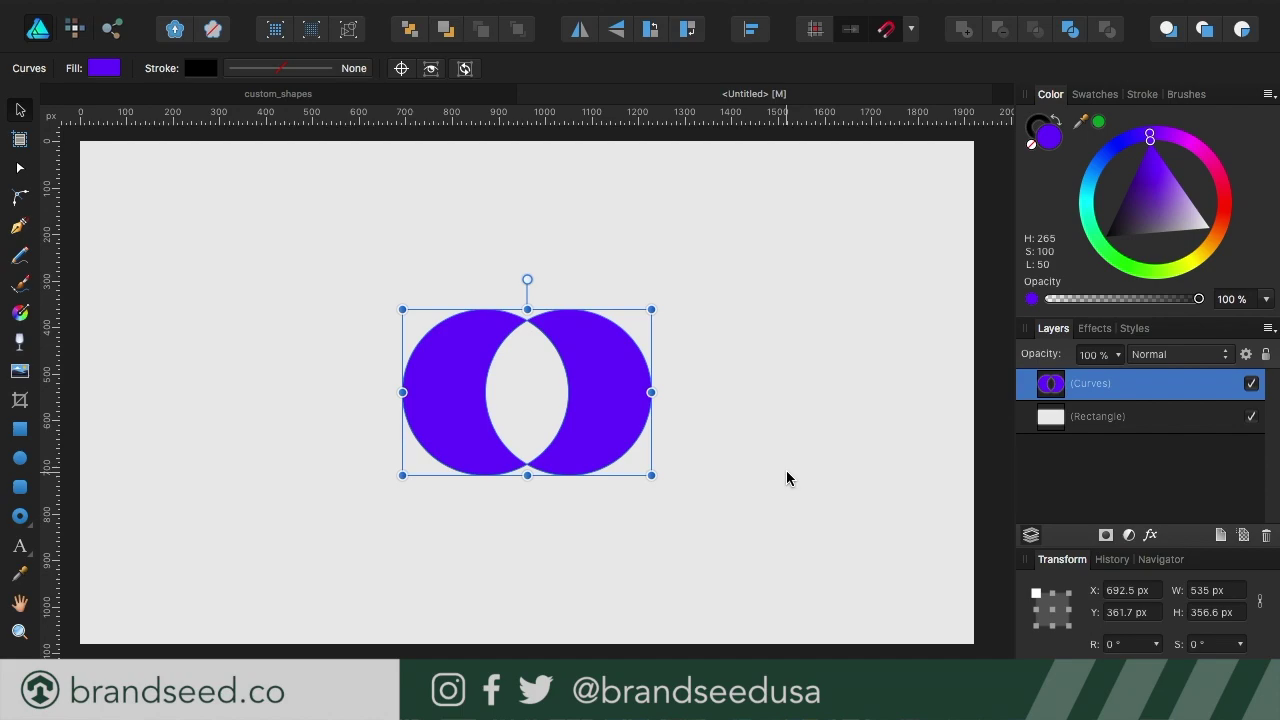
pyautogui.hotkey('ctrl', 'z')
pyautogui.hotkey('ctrl', 'z')
pyautogui.hotkey('ctrl', 'z')
pyautogui.hotkey('ctrl', 'z')
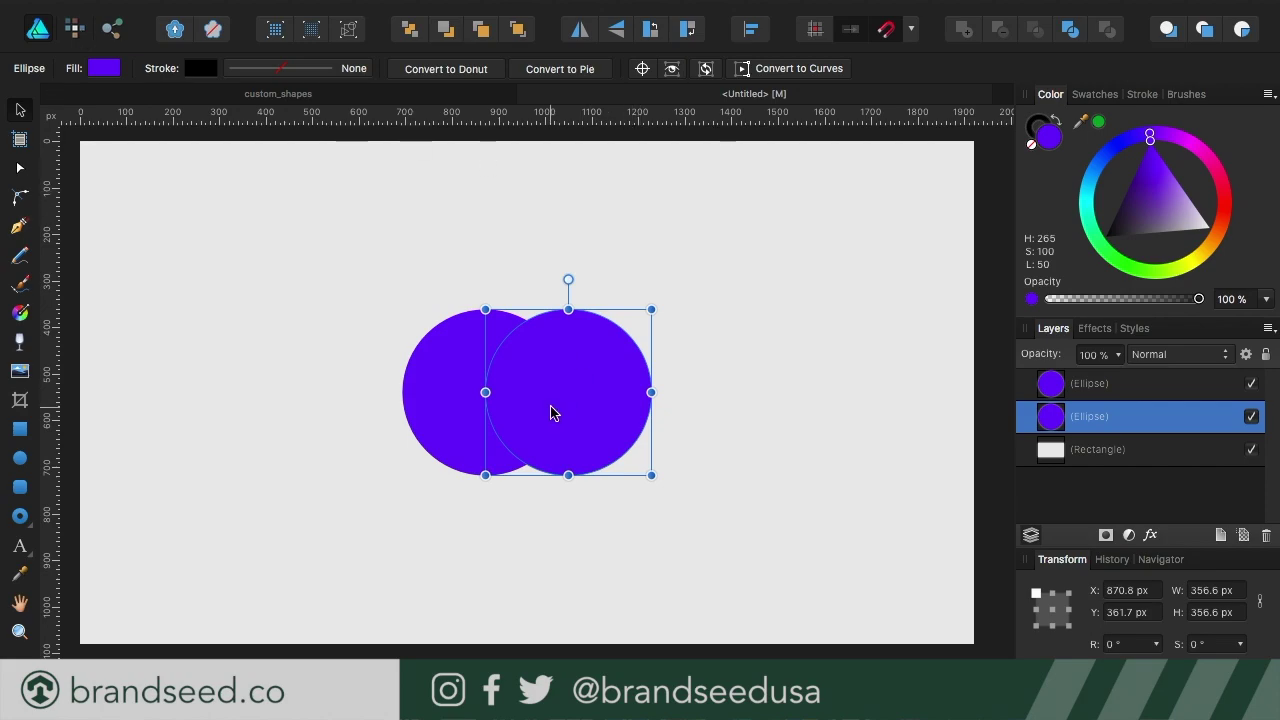
pyautogui.scroll(5, 553, 408)
pyautogui.scroll(6, 556, 405)
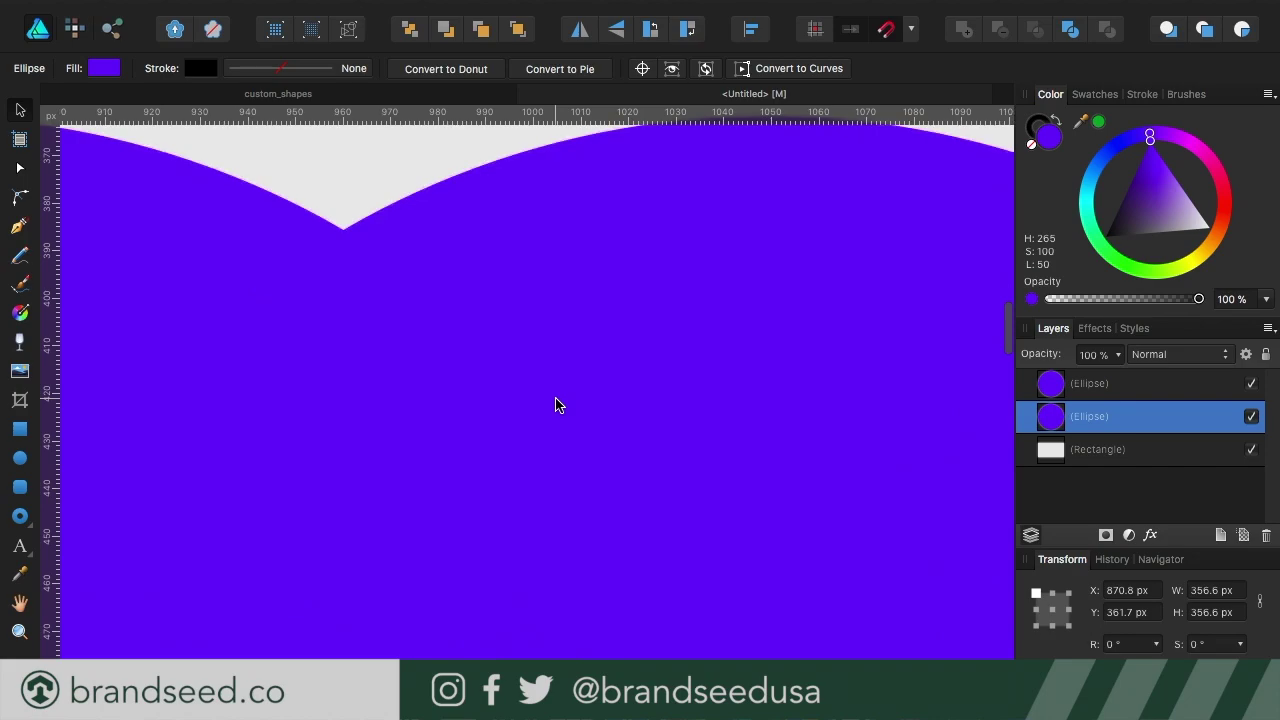
pyautogui.scroll(2, 556, 405)
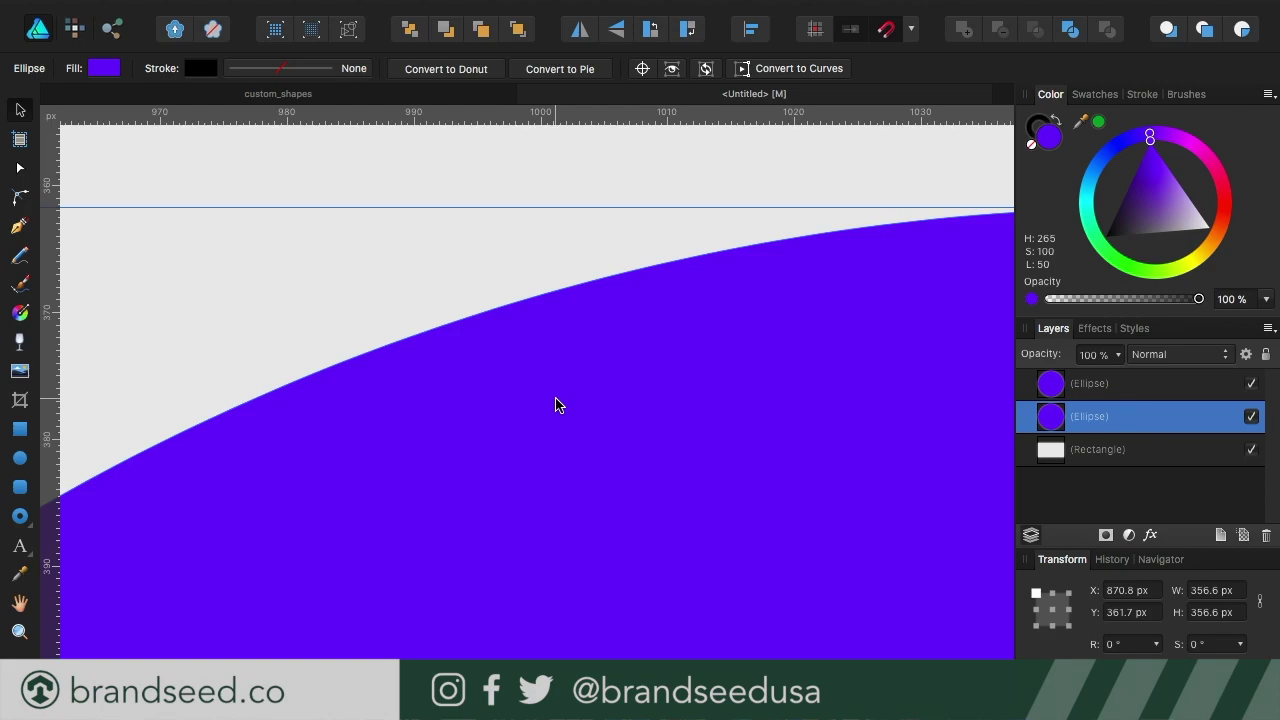
pyautogui.scroll(-10, 556, 405)
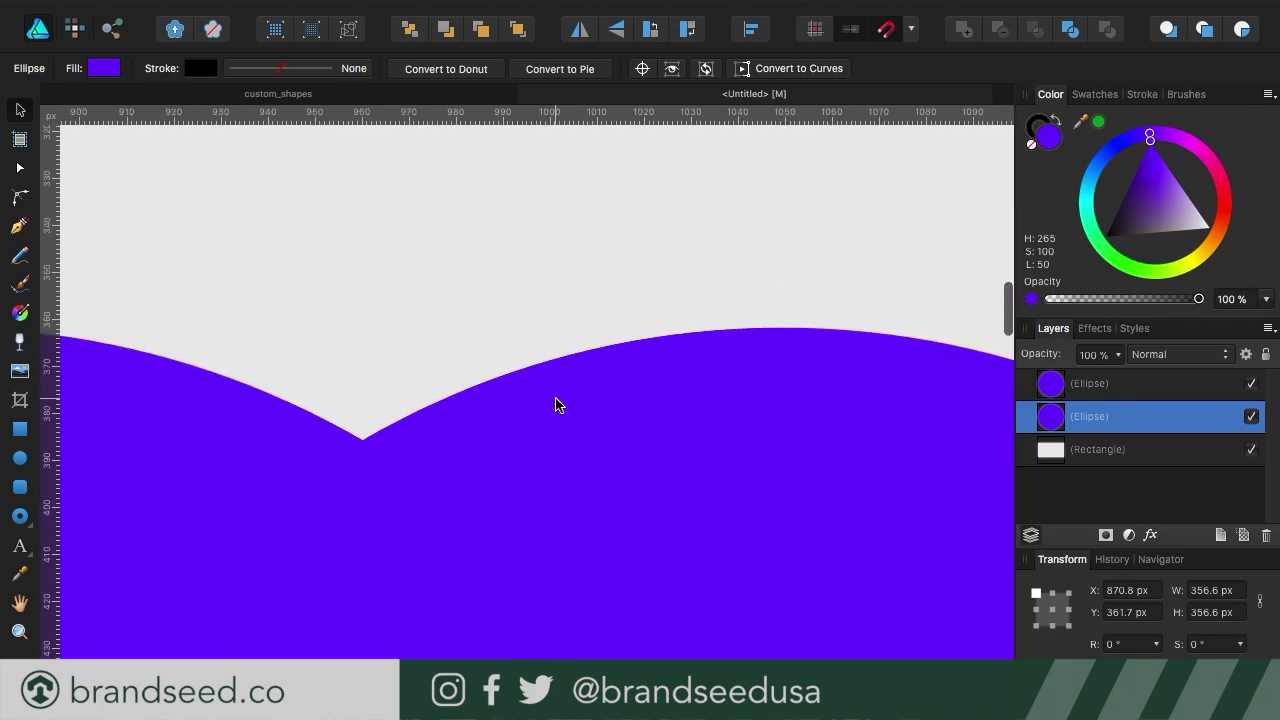
pyautogui.scroll(-4, 556, 405)
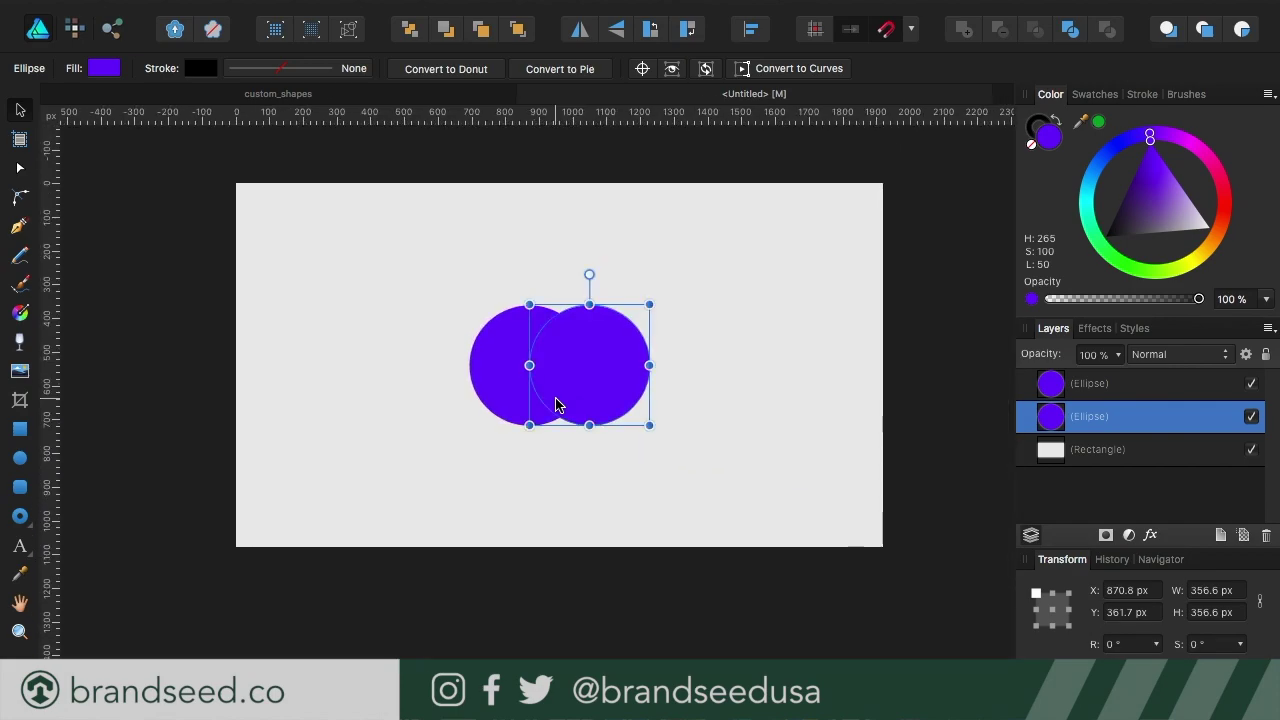
pyautogui.press('super+0')
pyautogui.click(1163, 385)
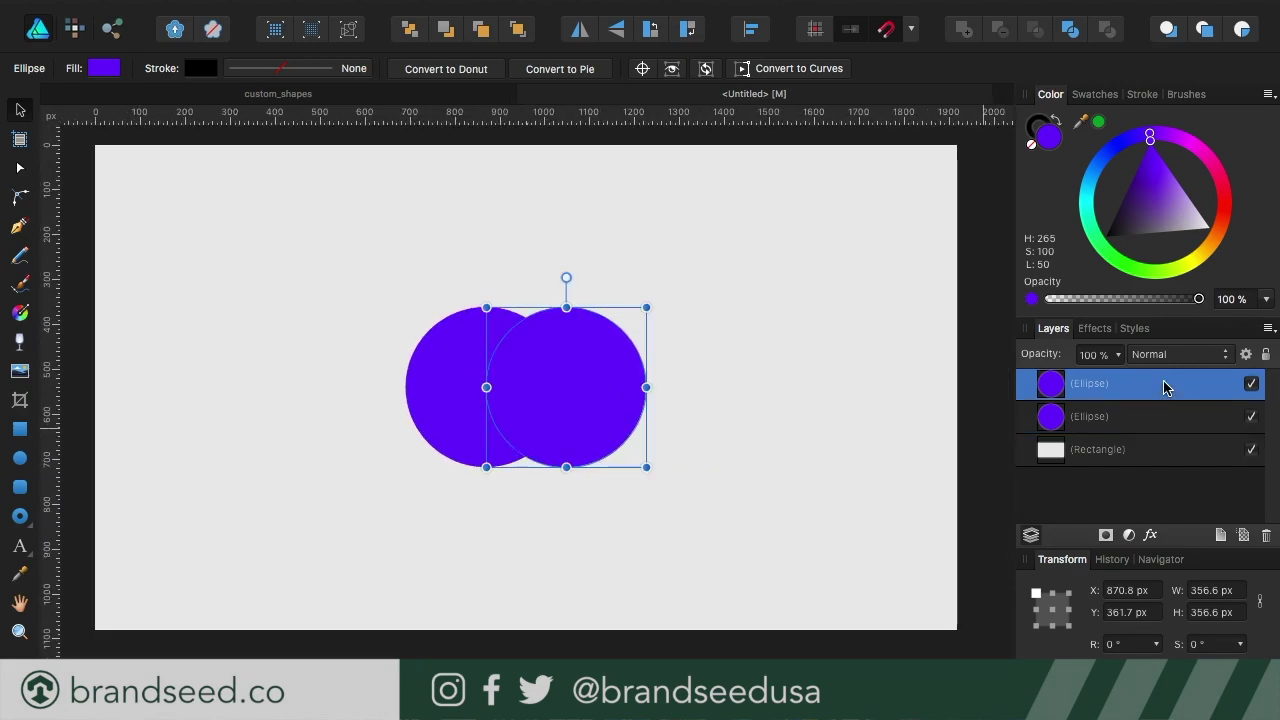
pyautogui.keyDown('shift'); pyautogui.click(1158, 422); pyautogui.keyUp('shift')
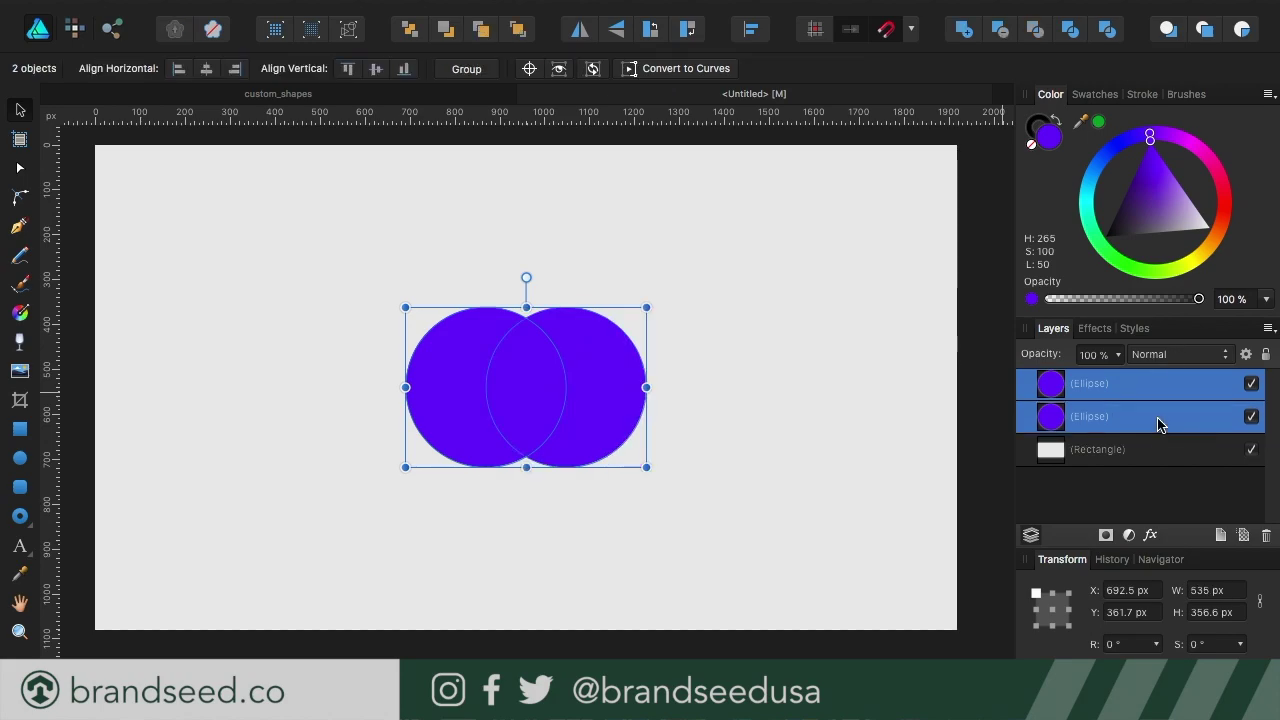
pyautogui.moveTo(646, 467); pyautogui.dragTo(790, 539)
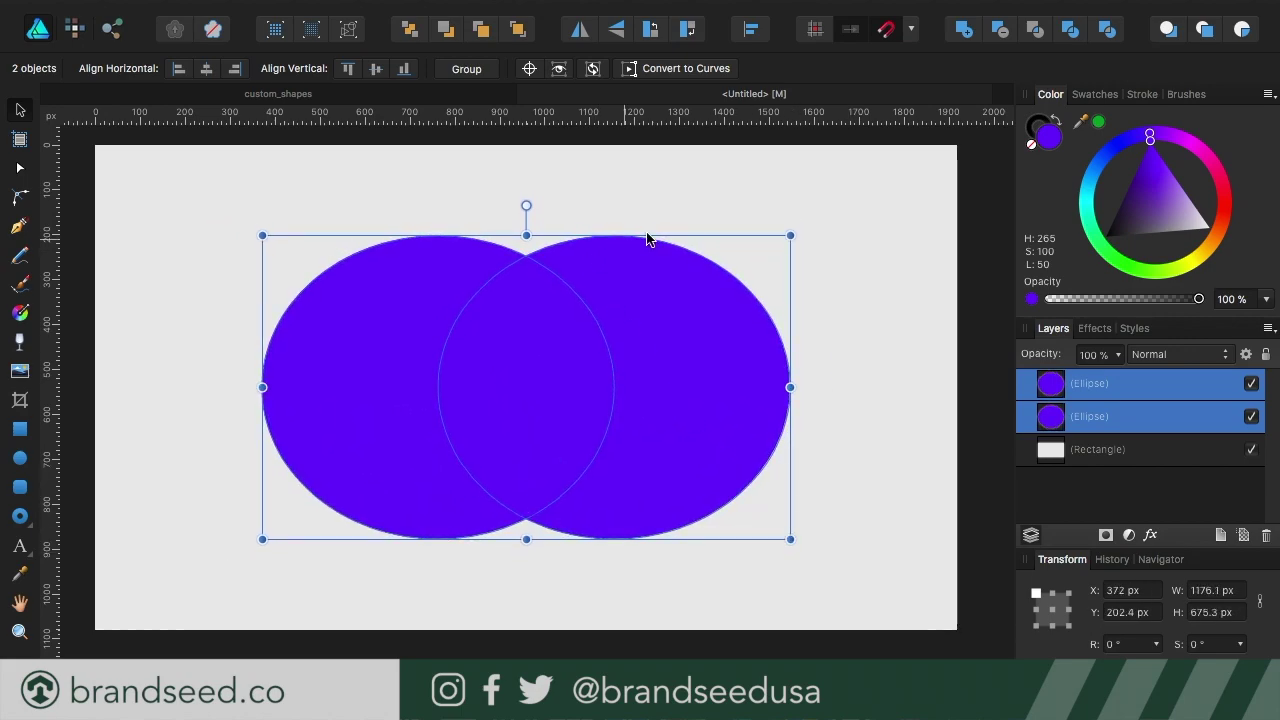
pyautogui.press('super+z')
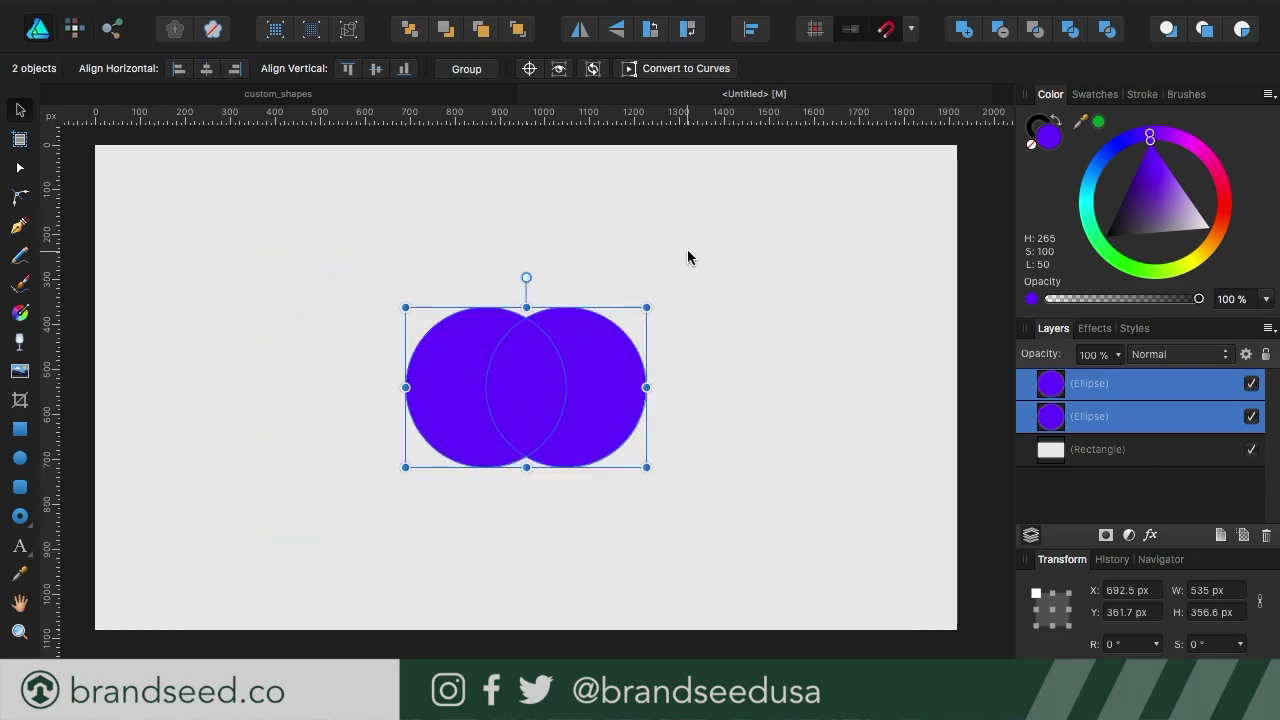
pyautogui.click(984, 472)
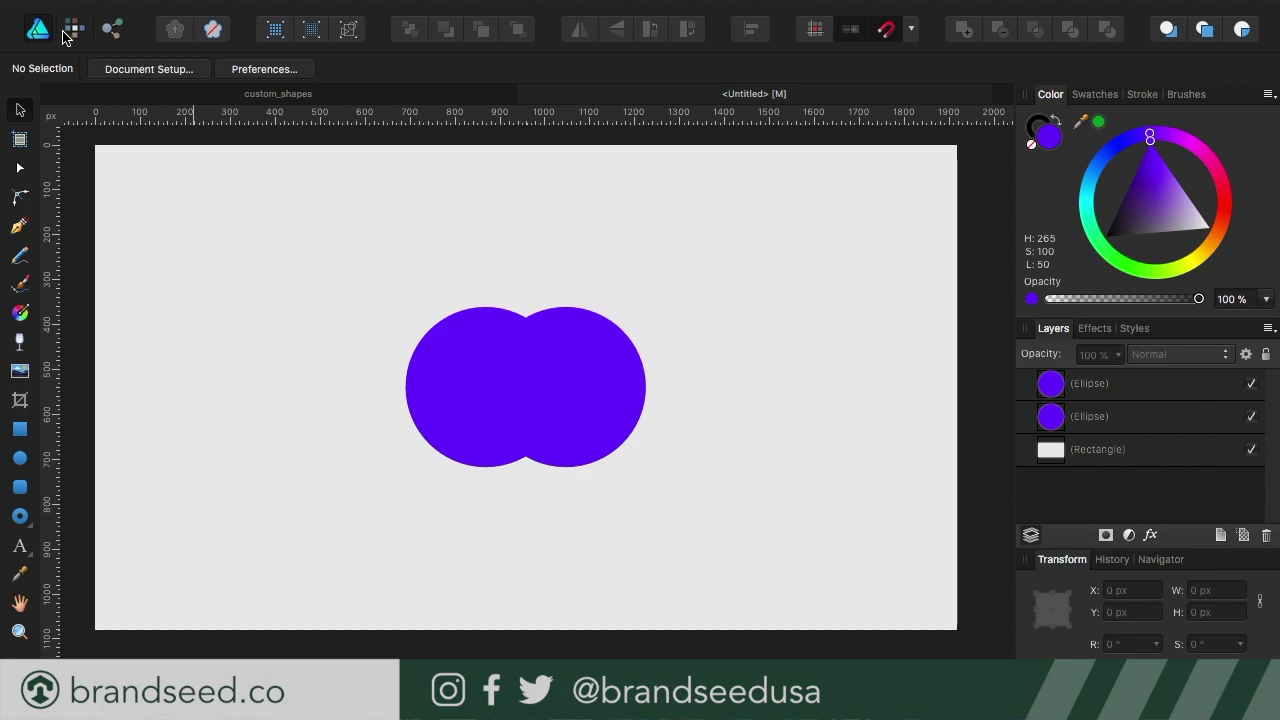